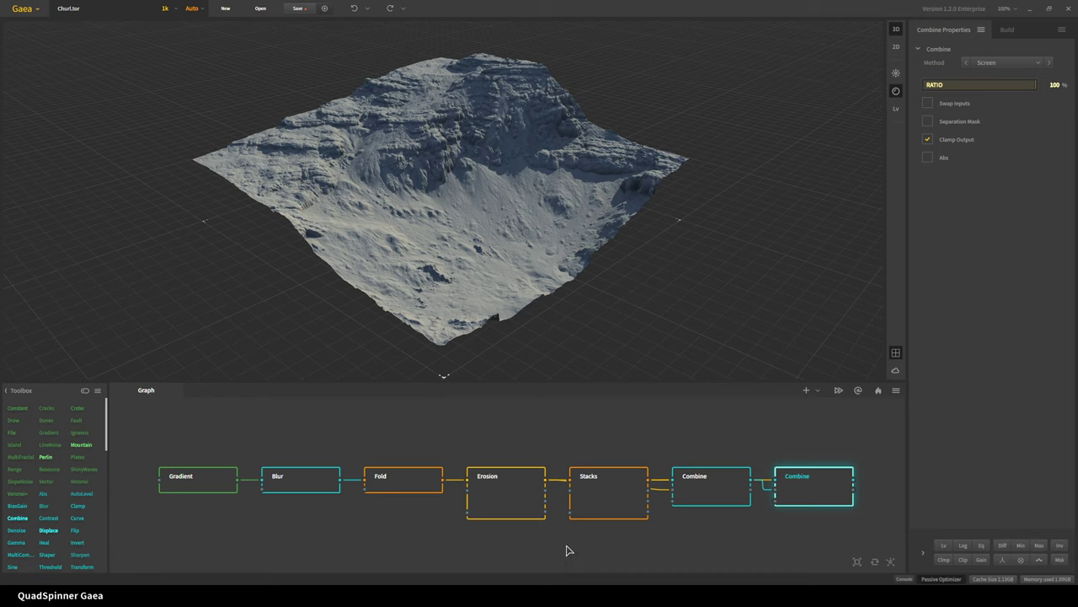
Preview the Helix Gradient node's mirrored ramp and orbit in close around its sheer wall.
{"action": "left_click", "coordinate": [210, 490]}
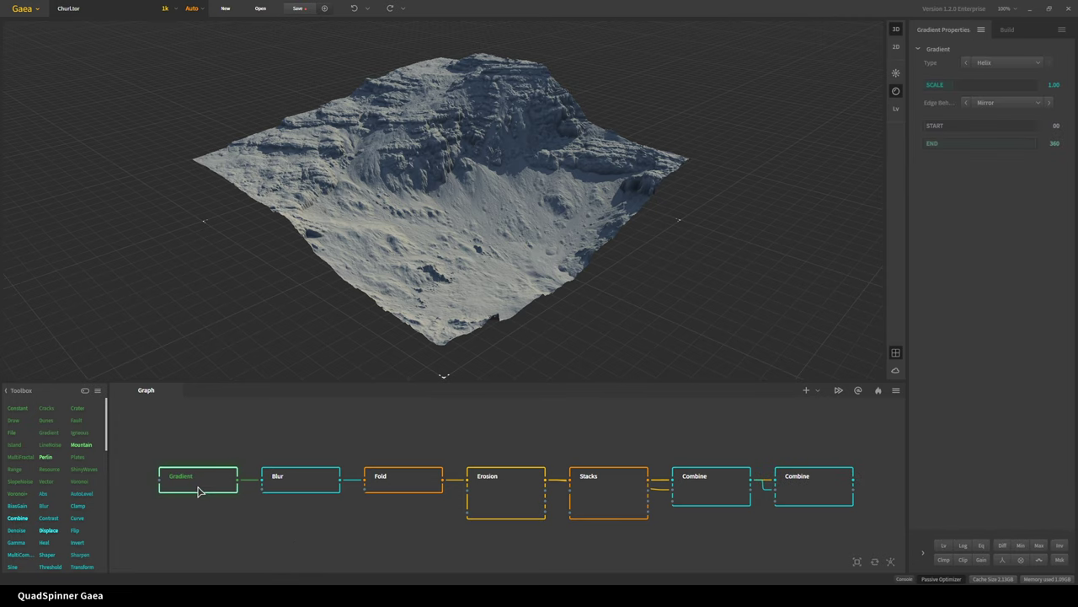
{"action": "left_click_drag", "start_coordinate": [234, 279], "coordinate": [339, 260]}
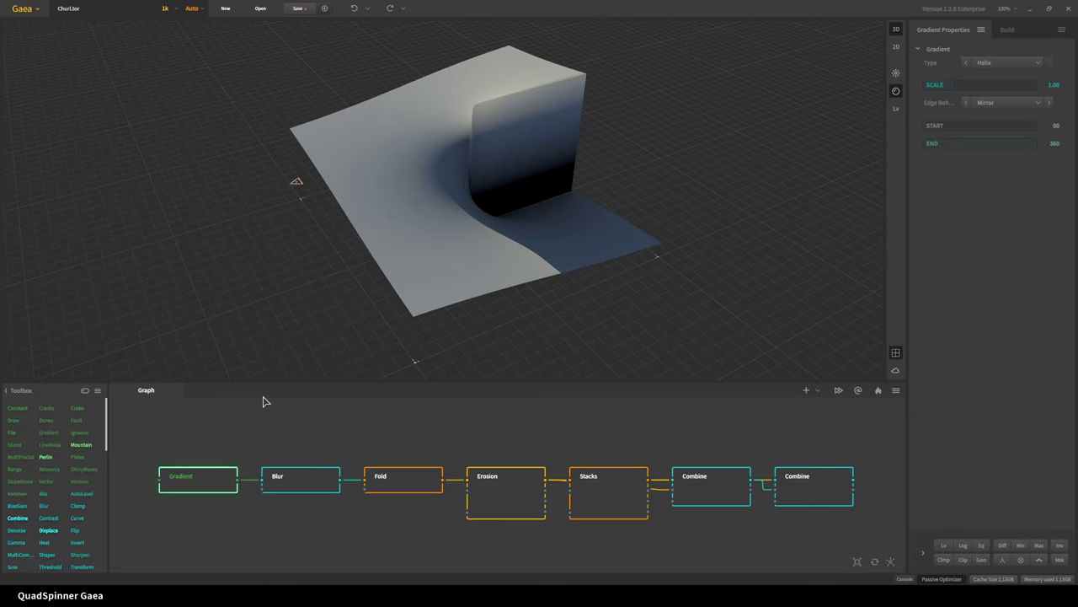
{"action": "left_click_drag", "start_coordinate": [462, 323], "coordinate": [438, 326]}
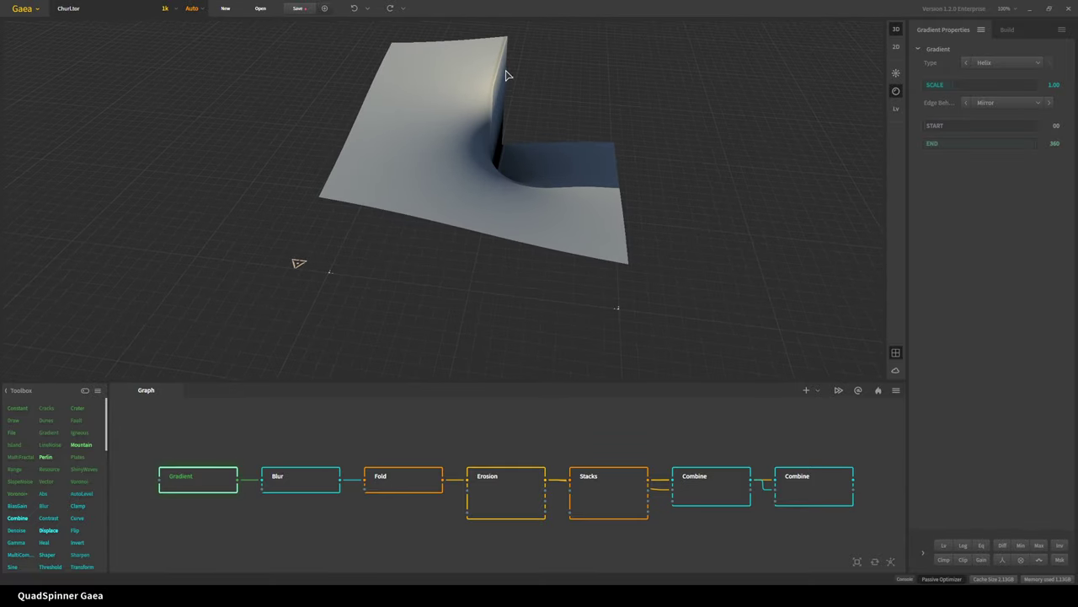
Preview the Blur node's smoothed ramp and orbit to view it from another side.
{"action": "left_click", "coordinate": [317, 488]}
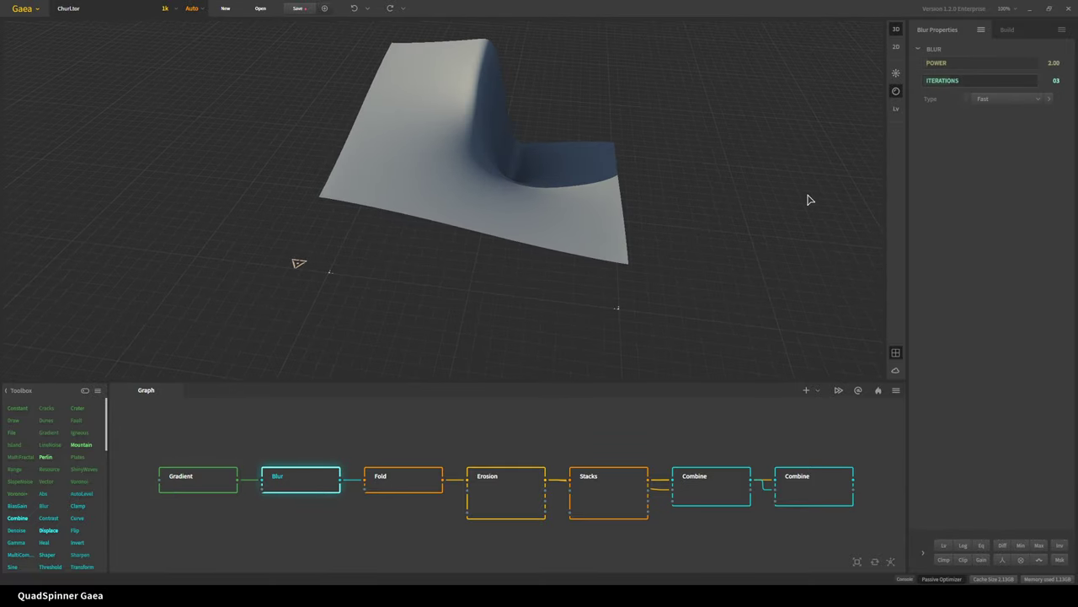
{"action": "left_click_drag", "start_coordinate": [714, 227], "coordinate": [479, 275]}
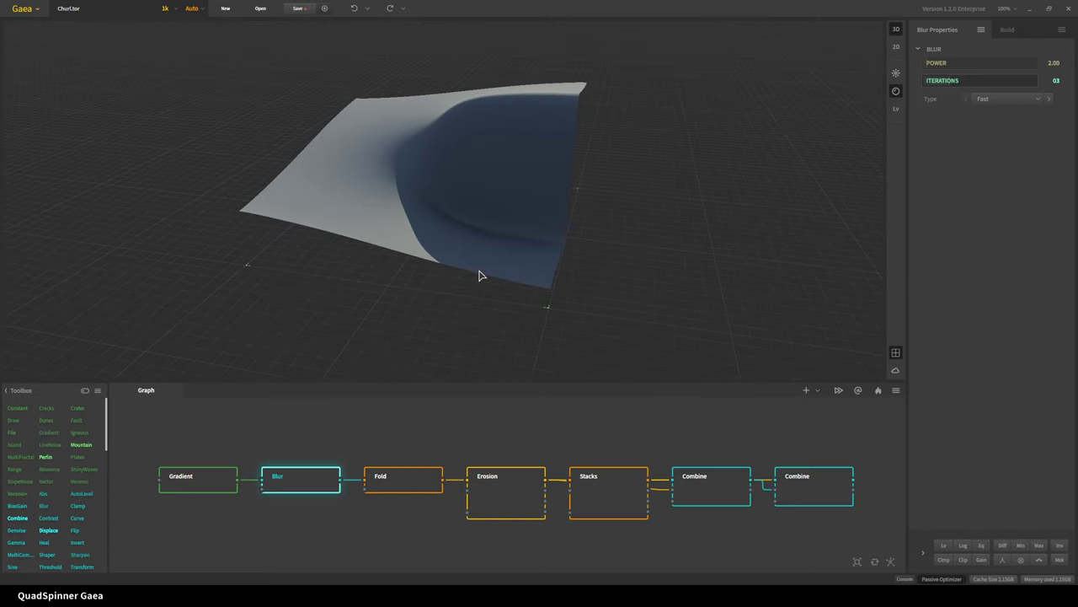
{"action": "mouse_move", "coordinate": [511, 130]}
{"action": "left_mouse_down"}
{"action": "mouse_move", "coordinate": [494, 227]}
{"action": "mouse_move", "coordinate": [503, 121]}
{"action": "left_mouse_up"}
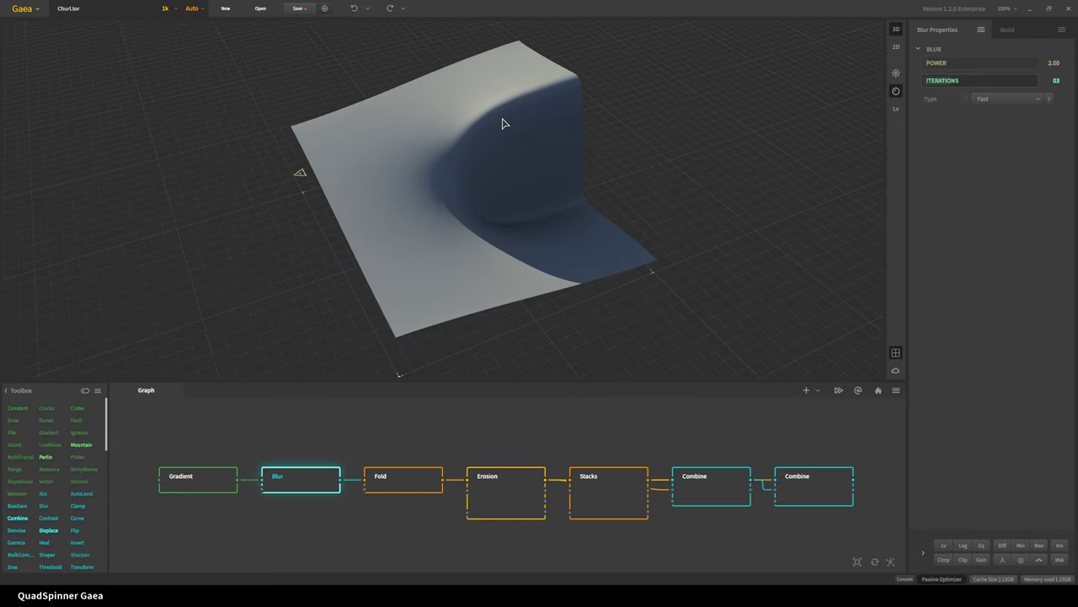
Preview the Fold node's rough folded ridge, orbiting and zooming to inspect the whole terrain.
{"action": "left_click", "coordinate": [402, 486]}
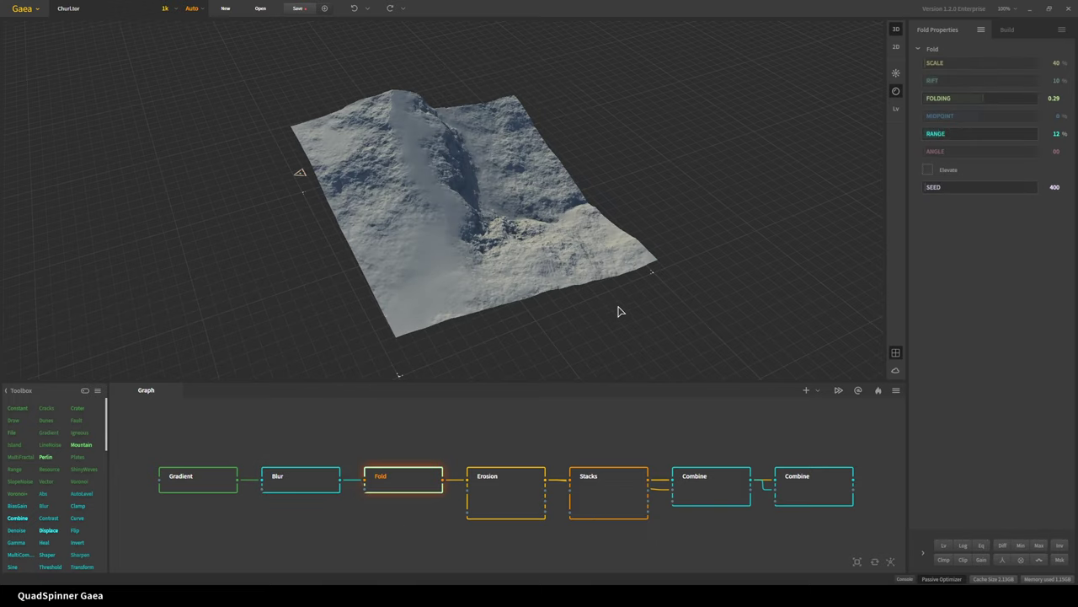
{"action": "left_click_drag", "start_coordinate": [531, 320], "coordinate": [394, 332]}
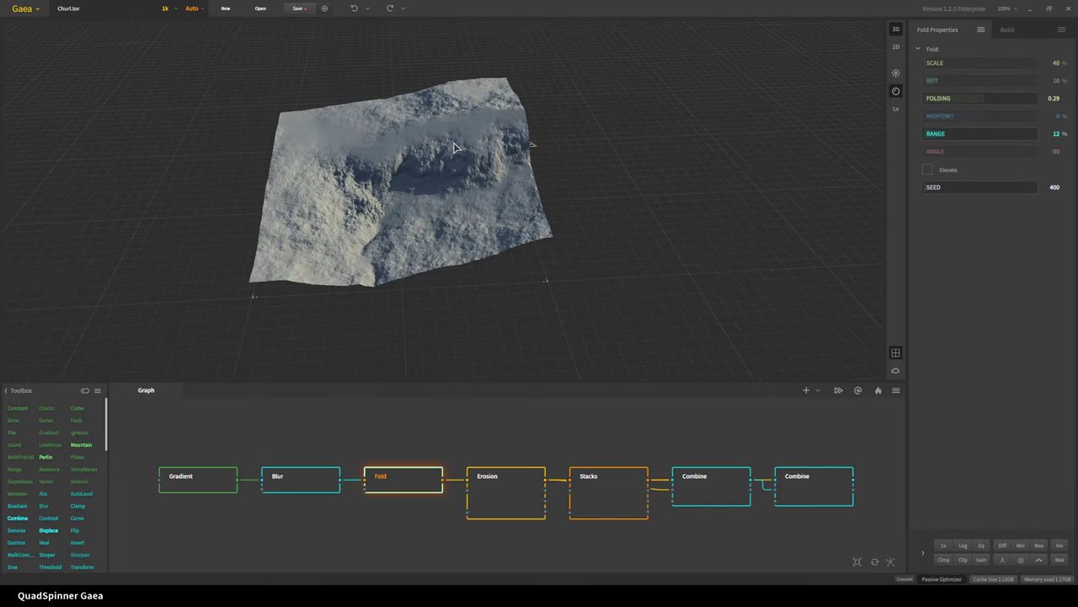
{"action": "scroll", "coordinate": [435, 256], "scroll_direction": "up", "scroll_amount": 5}
{"action": "left_click_drag", "start_coordinate": [435, 256], "coordinate": [477, 244]}
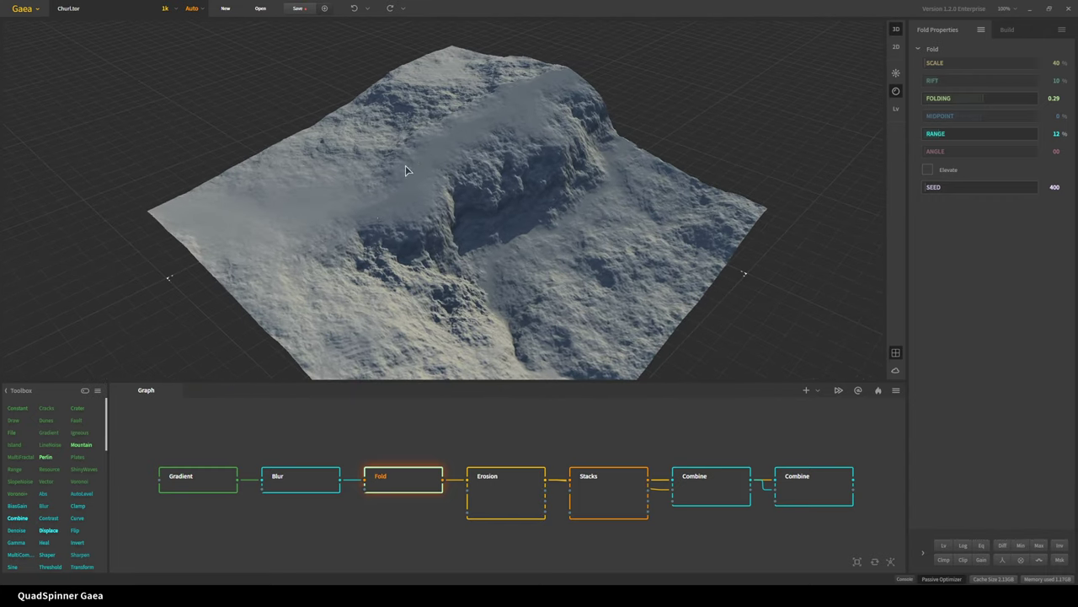
{"action": "scroll", "coordinate": [375, 348], "scroll_direction": "up", "scroll_amount": 5}
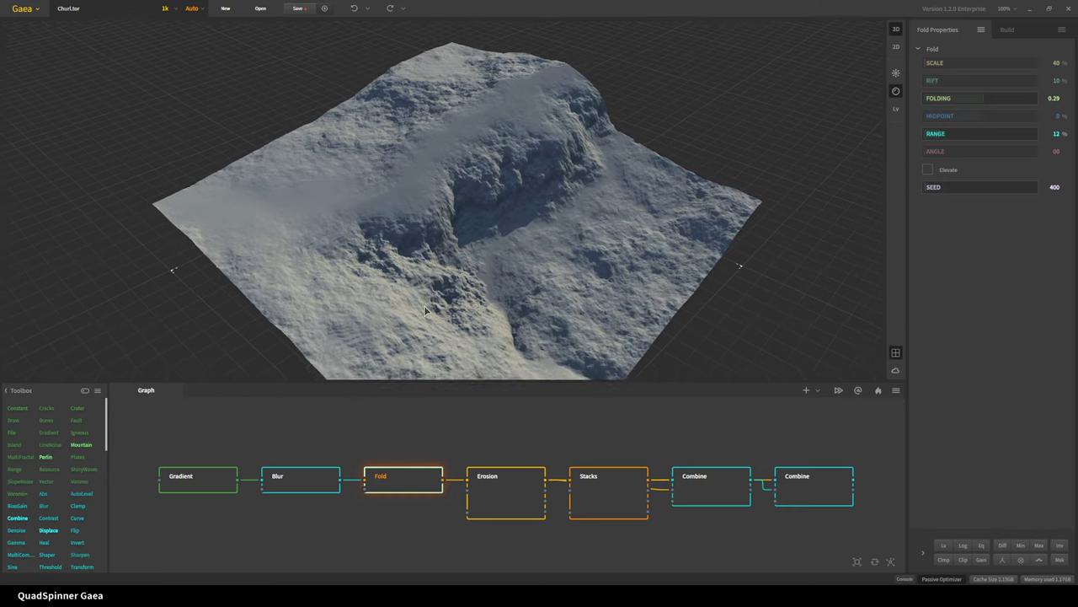
{"action": "left_click_drag", "start_coordinate": [376, 348], "coordinate": [315, 257]}
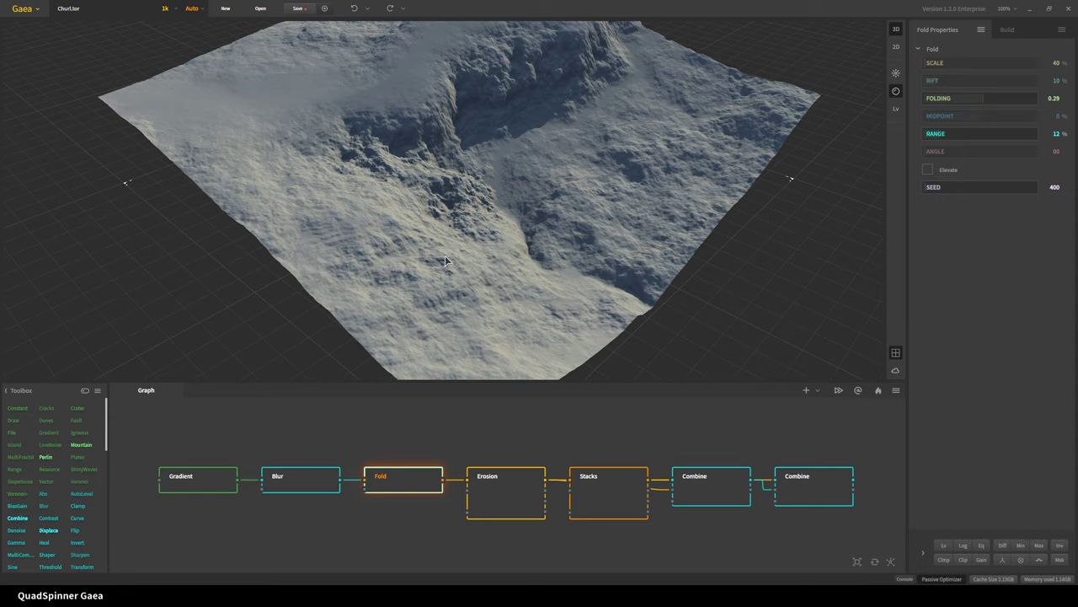
{"action": "scroll", "coordinate": [457, 268], "scroll_direction": "down", "scroll_amount": 3}
{"action": "mouse_move", "coordinate": [456, 268]}
{"action": "left_mouse_down"}
{"action": "mouse_move", "coordinate": [488, 254]}
{"action": "mouse_move", "coordinate": [458, 260]}
{"action": "left_mouse_up"}
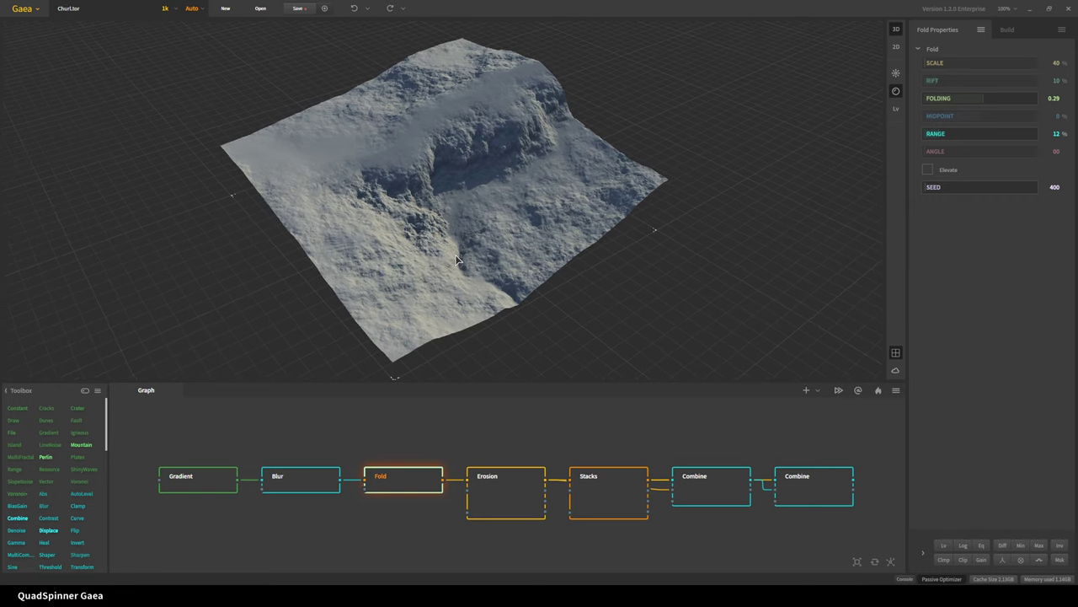
Preview the Erosion node's gullied mountain, resetting the camera with Home and orbiting around it.
{"action": "left_click", "coordinate": [506, 507]}
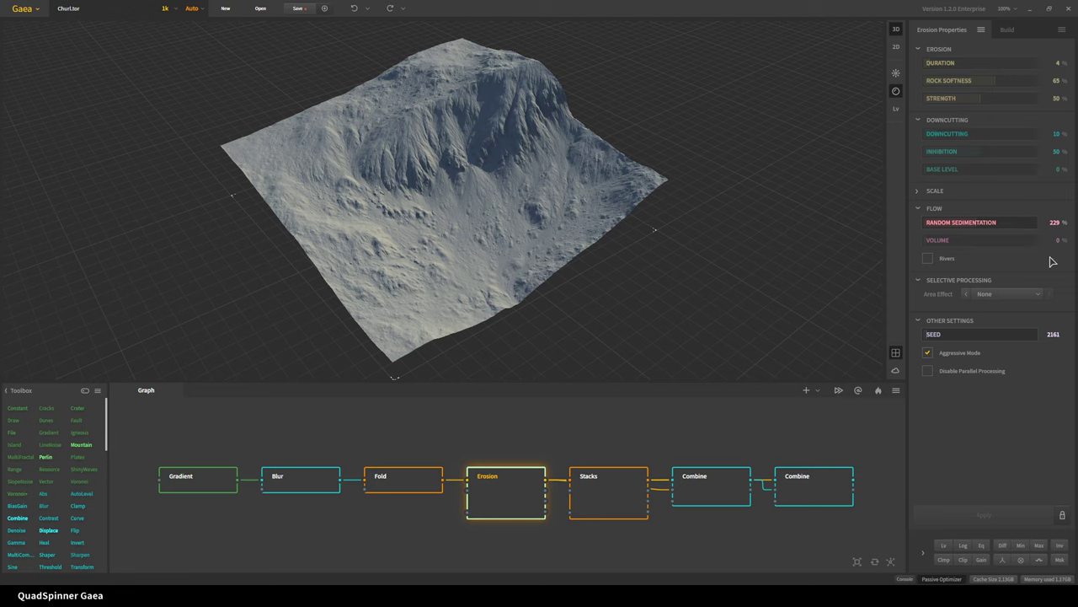
{"action": "scroll", "coordinate": [449, 327], "scroll_direction": "up", "scroll_amount": 5}
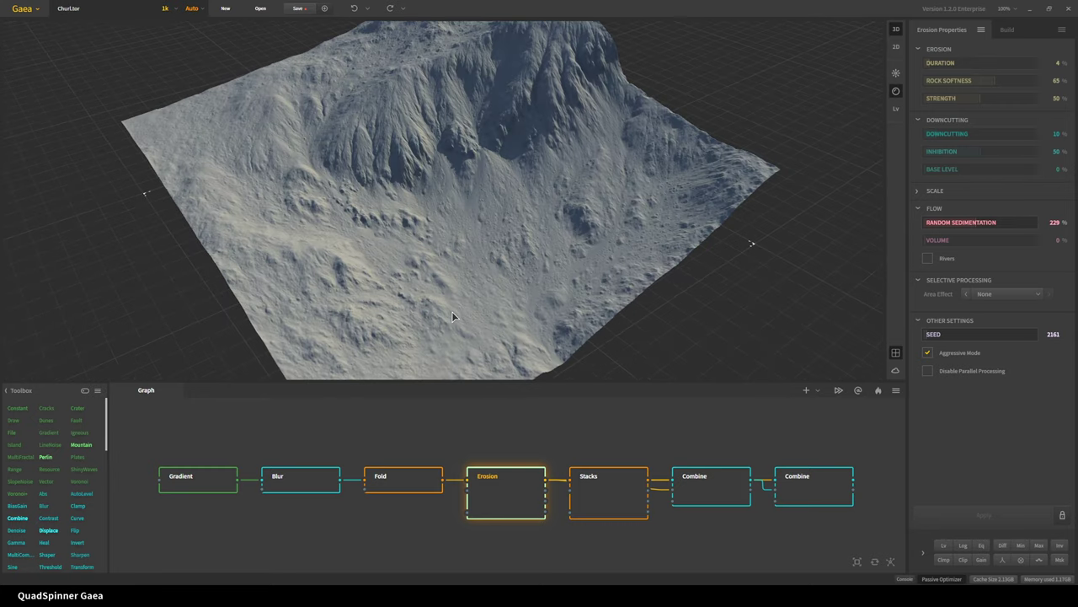
{"action": "scroll", "coordinate": [487, 275], "scroll_direction": "up", "scroll_amount": 3}
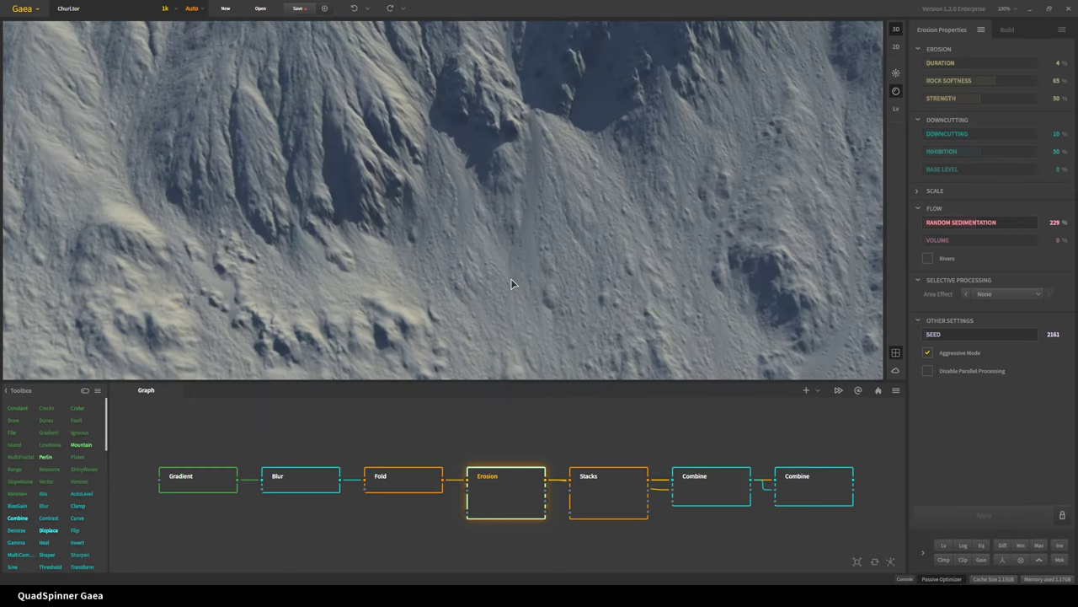
{"action": "scroll", "coordinate": [467, 305], "scroll_direction": "down", "scroll_amount": 1}
{"action": "scroll", "coordinate": [516, 304], "scroll_direction": "down", "scroll_amount": 2}
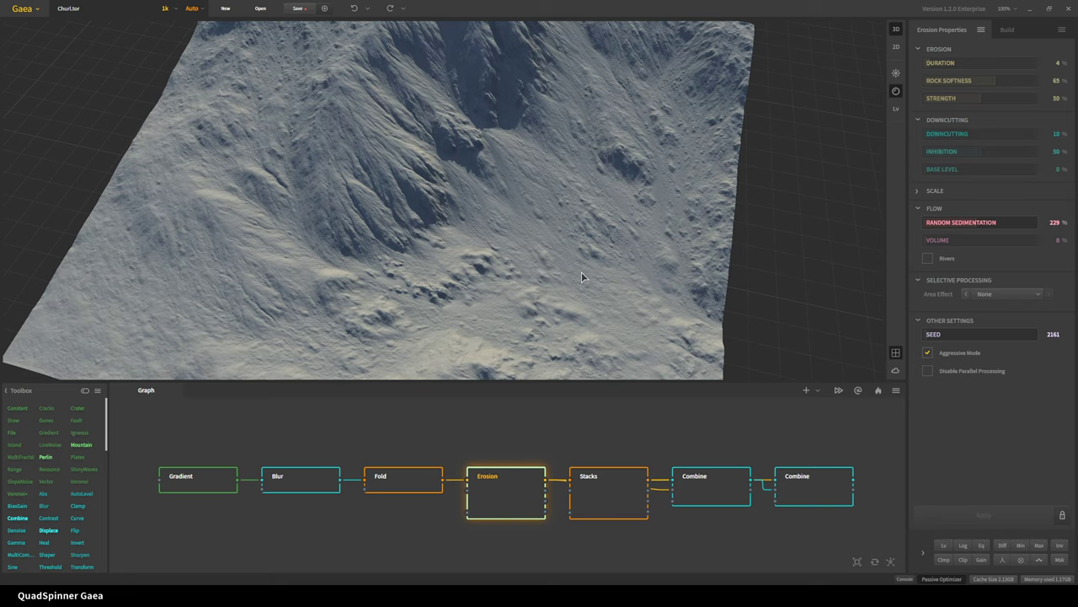
{"action": "key", "text": "Home"}
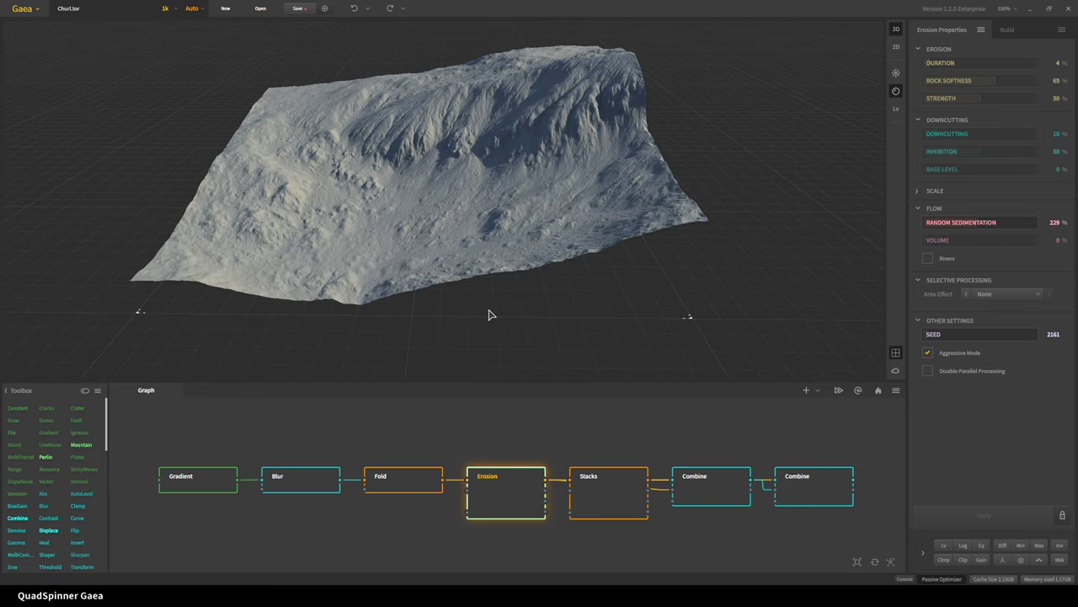
{"action": "left_click_drag", "start_coordinate": [488, 310], "coordinate": [516, 282]}
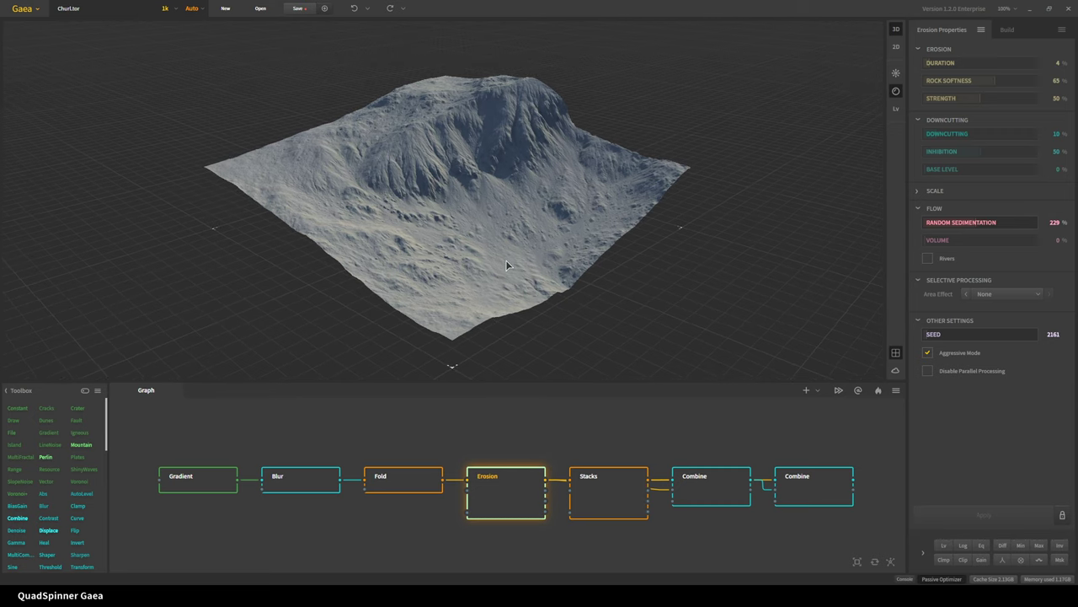
{"action": "scroll", "coordinate": [505, 264], "scroll_direction": "up", "scroll_amount": 8}
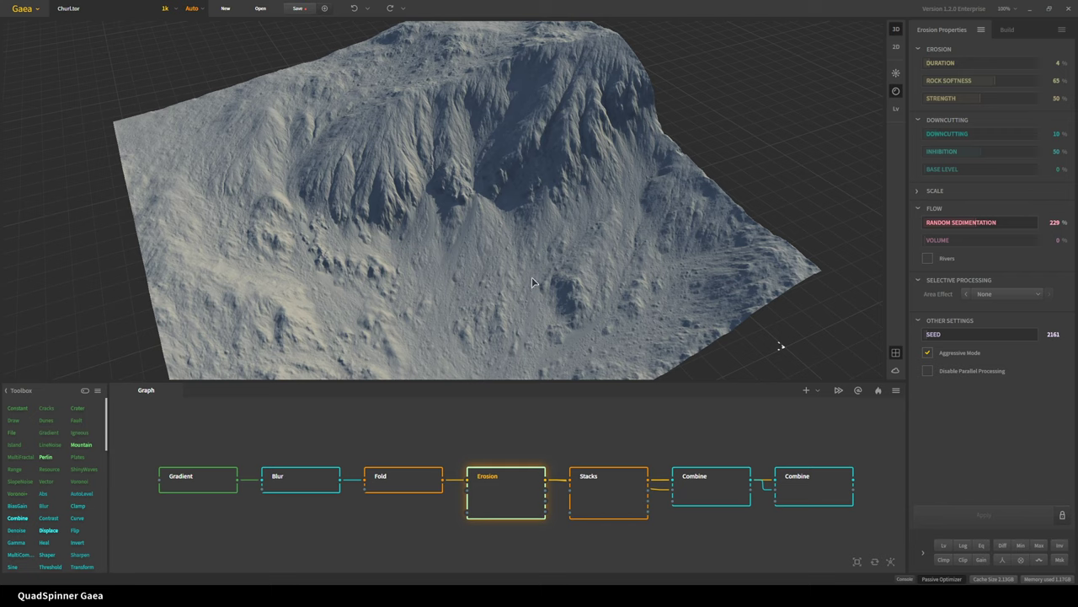
Preview the Stacks node with its Max blend modifier turned off, orbiting the stratified cliffs.
{"action": "left_click", "coordinate": [599, 492]}
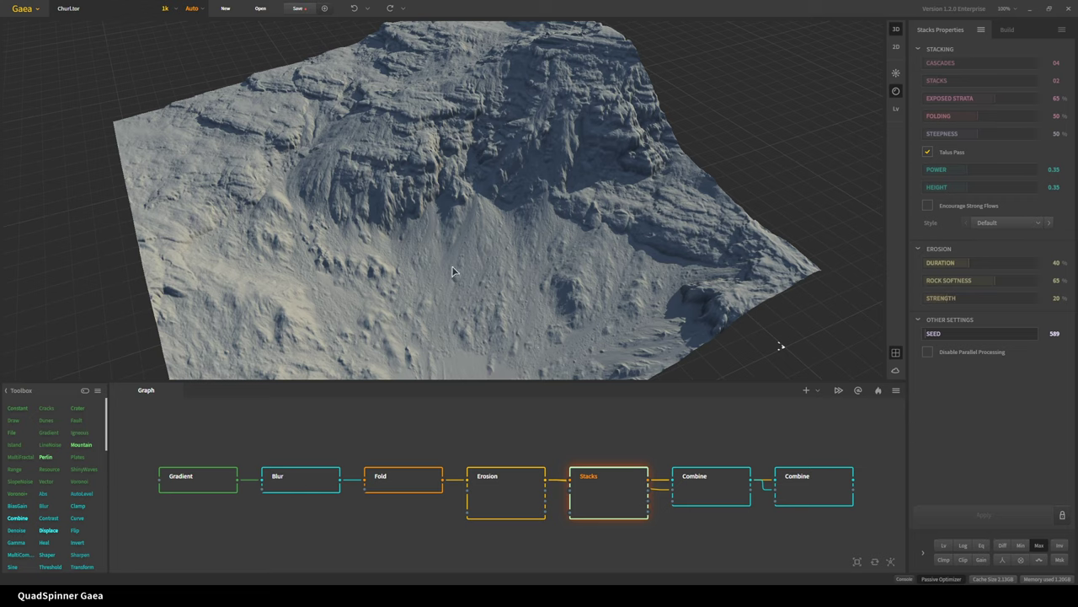
{"action": "left_click", "coordinate": [1041, 545]}
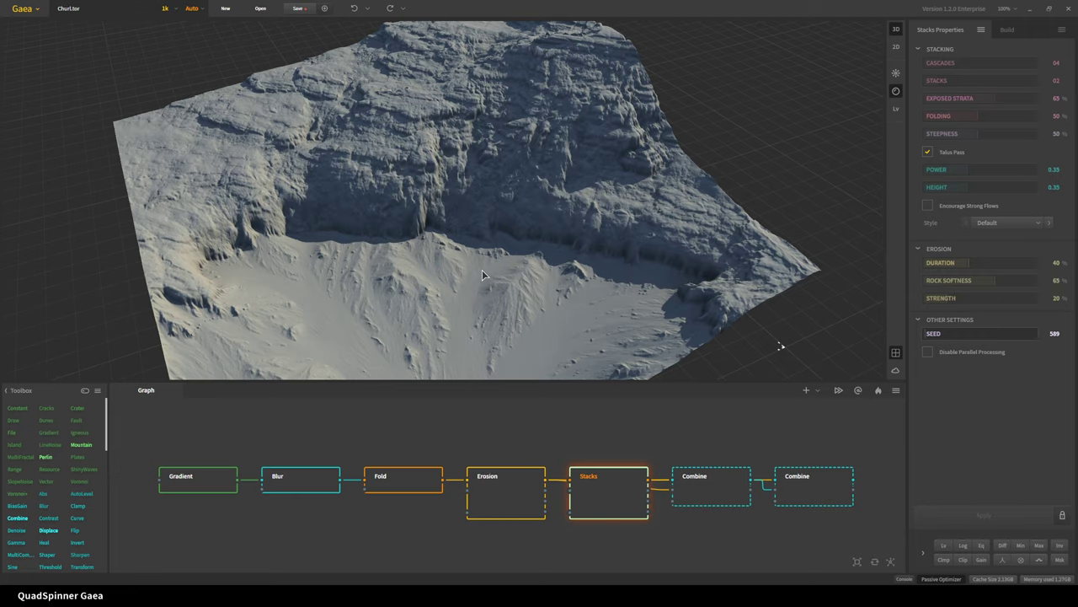
{"action": "mouse_move", "coordinate": [482, 274]}
{"action": "left_mouse_down"}
{"action": "mouse_move", "coordinate": [466, 267]}
{"action": "mouse_move", "coordinate": [531, 262]}
{"action": "mouse_move", "coordinate": [405, 265]}
{"action": "mouse_move", "coordinate": [471, 278]}
{"action": "left_mouse_up"}
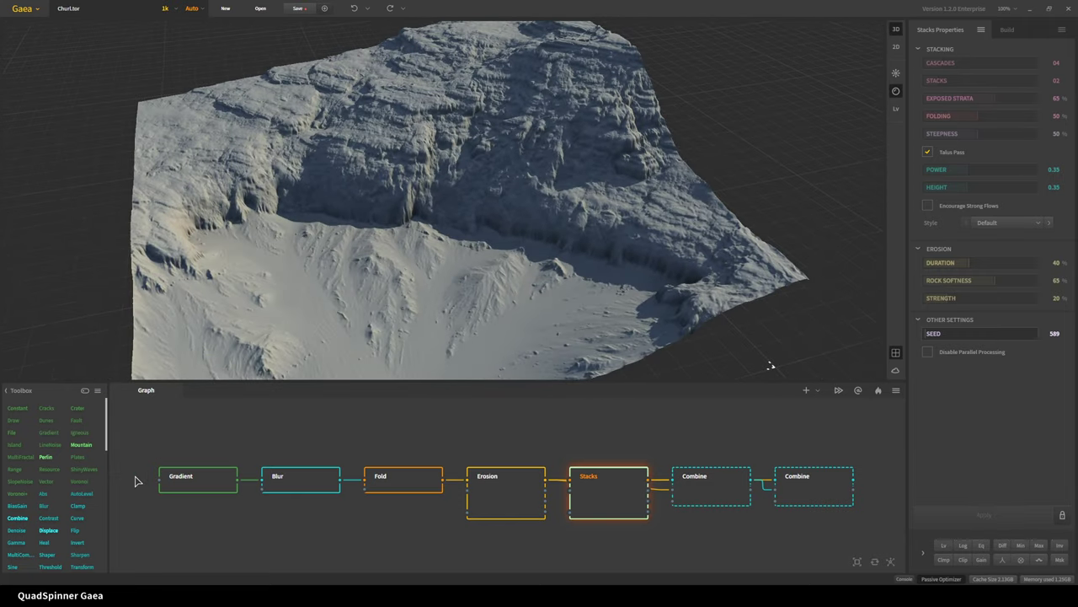
{"action": "scroll", "coordinate": [87, 510], "scroll_direction": "down", "scroll_amount": 5}
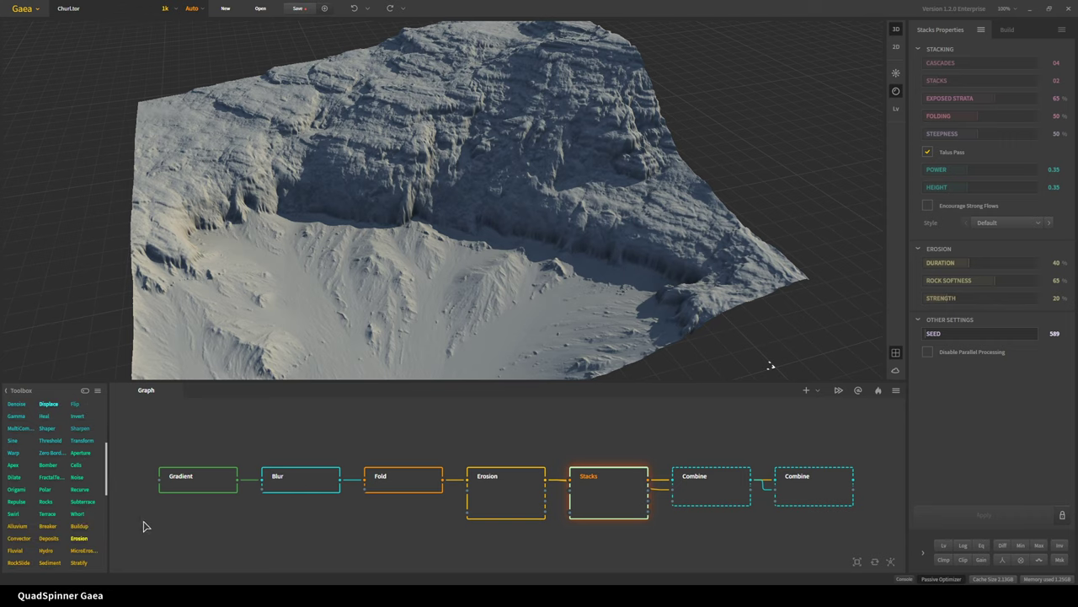
Glance at the toolbox display options unchanged, then orbit the stepped strata cliffs from several angles.
{"action": "left_click", "coordinate": [97, 390]}
{"action": "left_click", "coordinate": [105, 311]}
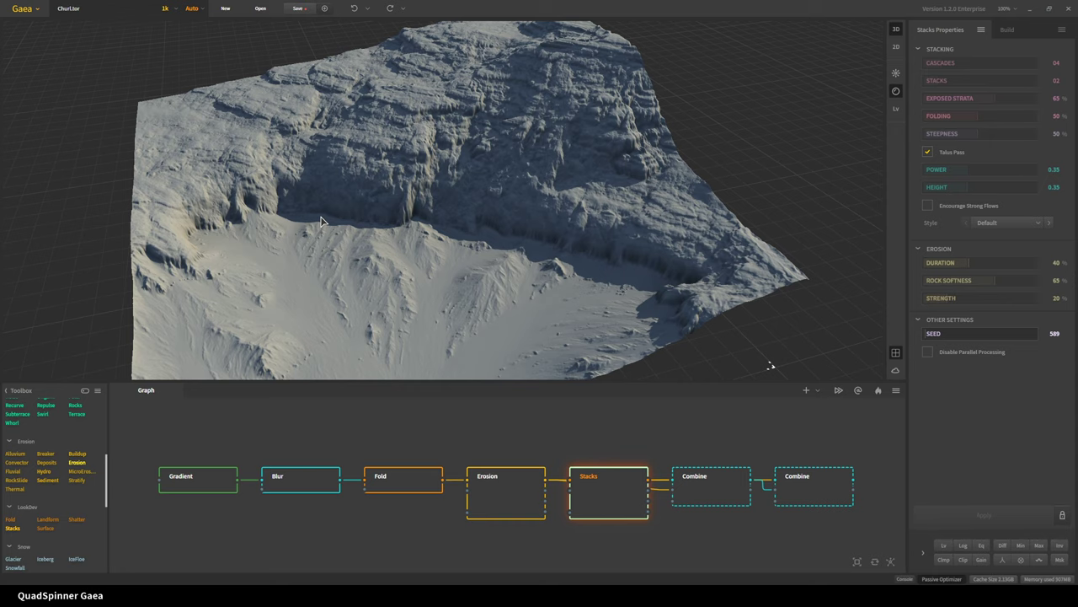
{"action": "left_click_drag", "start_coordinate": [365, 272], "coordinate": [578, 295]}
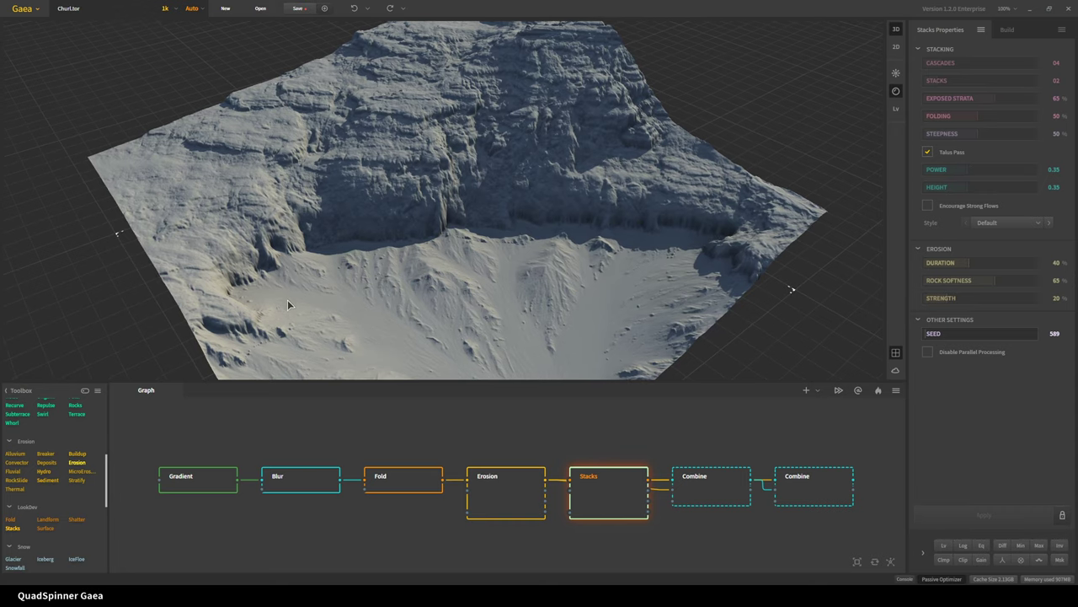
{"action": "left_click_drag", "start_coordinate": [287, 299], "coordinate": [209, 242]}
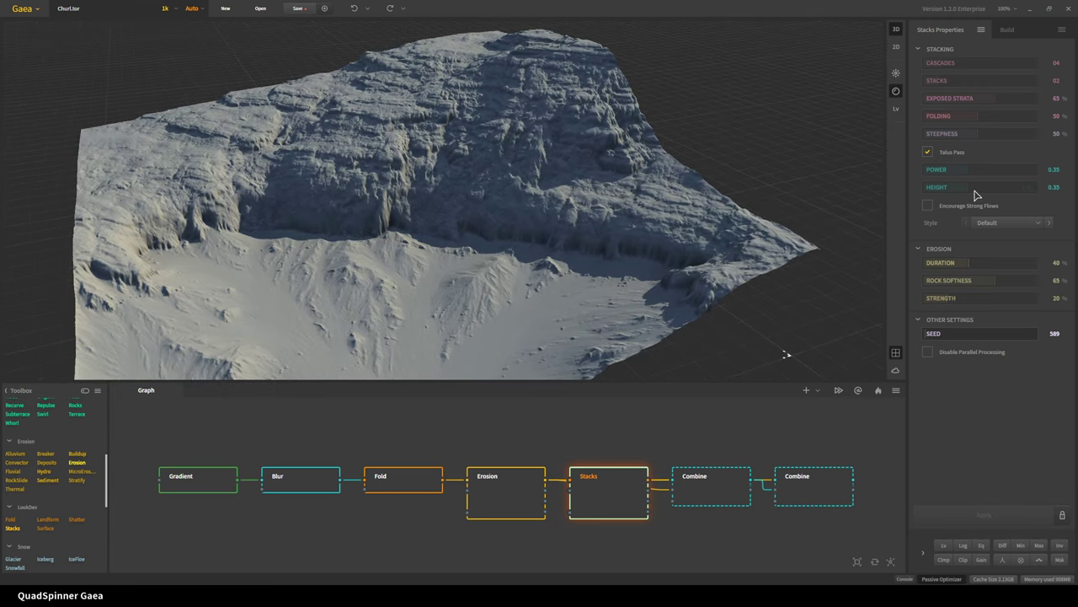
{"action": "scroll", "coordinate": [508, 317], "scroll_direction": "down", "scroll_amount": 3}
{"action": "left_click_drag", "start_coordinate": [466, 324], "coordinate": [492, 290]}
{"action": "scroll", "coordinate": [498, 308], "scroll_direction": "up", "scroll_amount": 3}
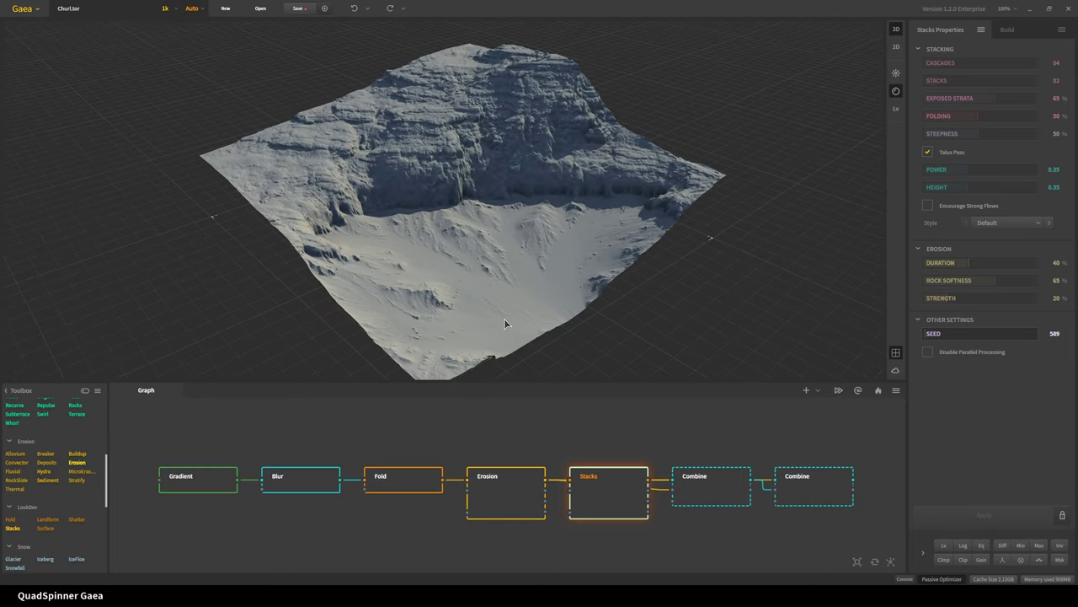
{"action": "left_click", "coordinate": [510, 488]}
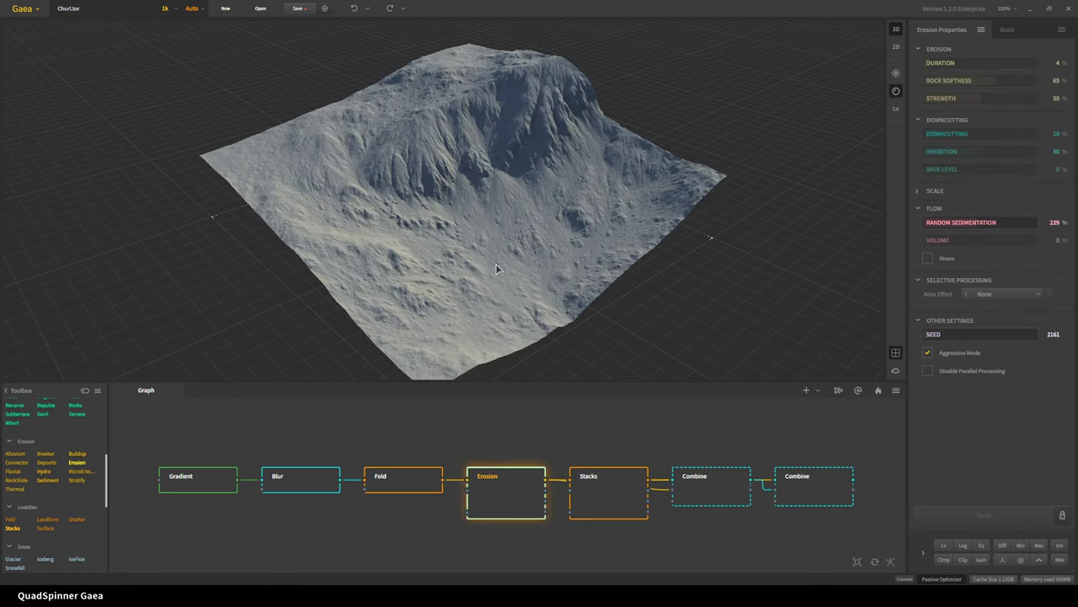
{"action": "left_click", "coordinate": [603, 496]}
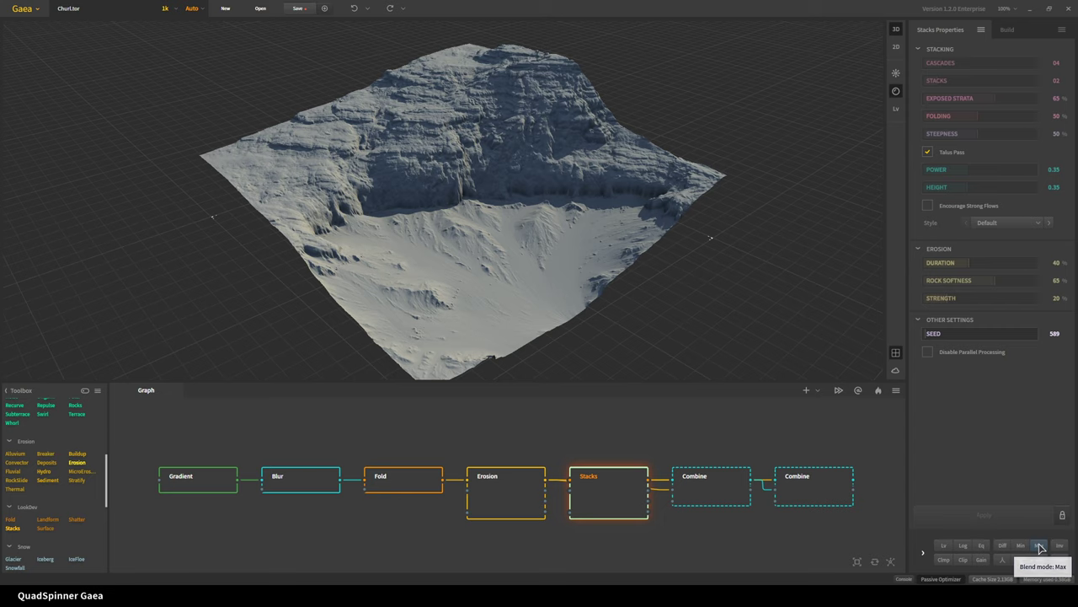
{"action": "left_click", "coordinate": [1039, 546]}
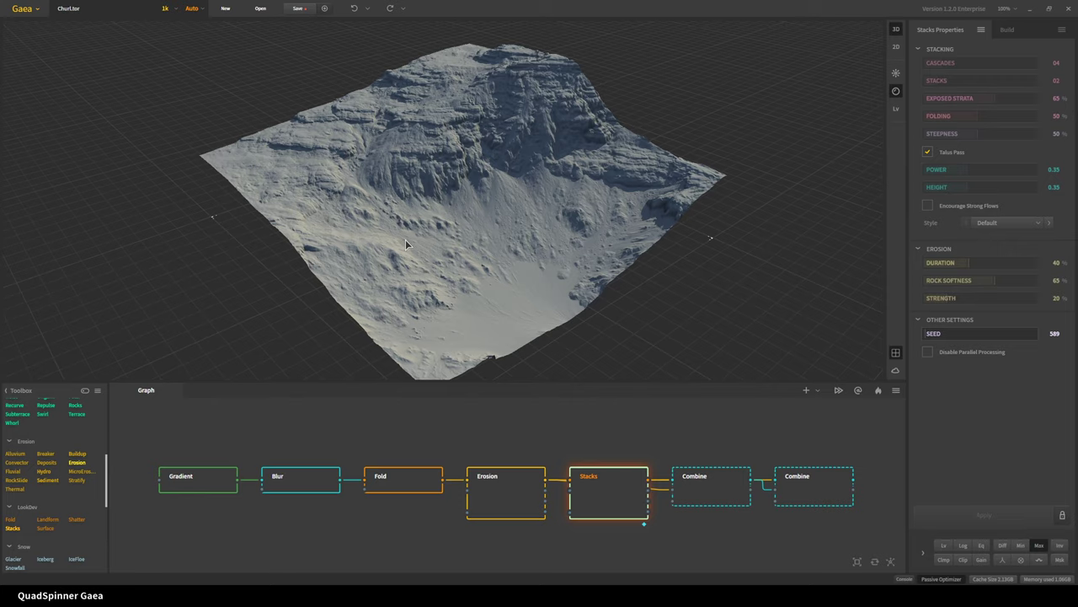
{"action": "scroll", "coordinate": [429, 249], "scroll_direction": "up", "scroll_amount": 8}
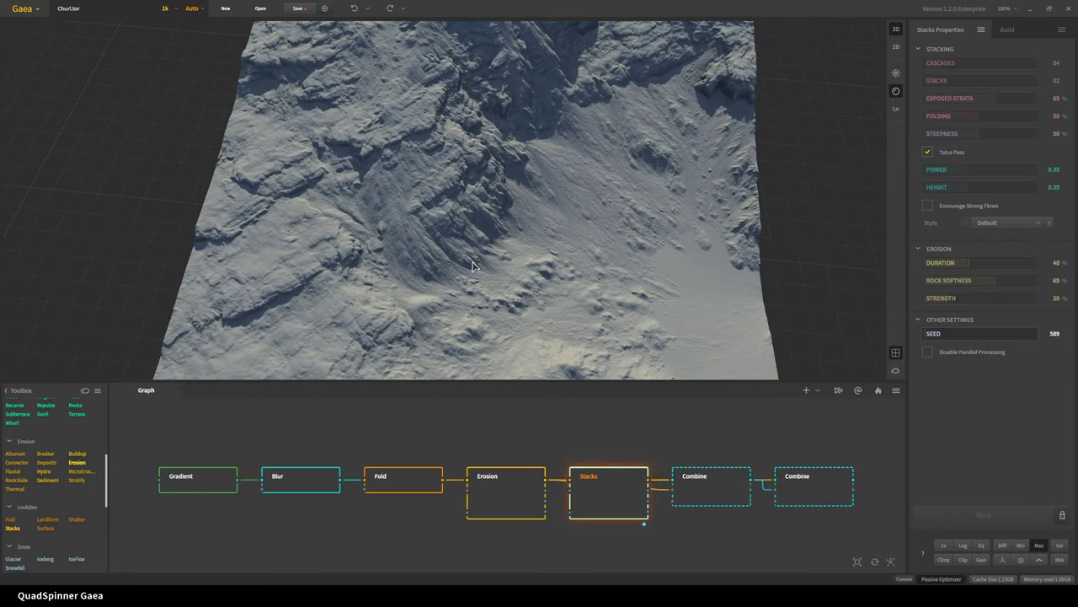
{"action": "left_click_drag", "start_coordinate": [470, 267], "coordinate": [424, 318]}
{"action": "scroll", "coordinate": [435, 311], "scroll_direction": "up", "scroll_amount": 5}
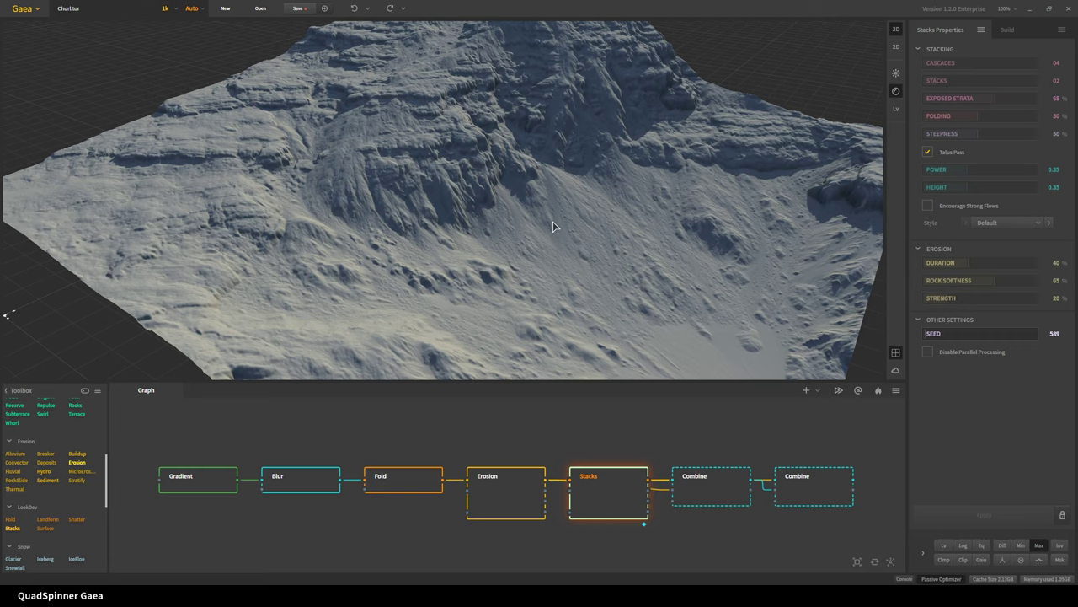
{"action": "left_click_drag", "start_coordinate": [470, 308], "coordinate": [482, 271]}
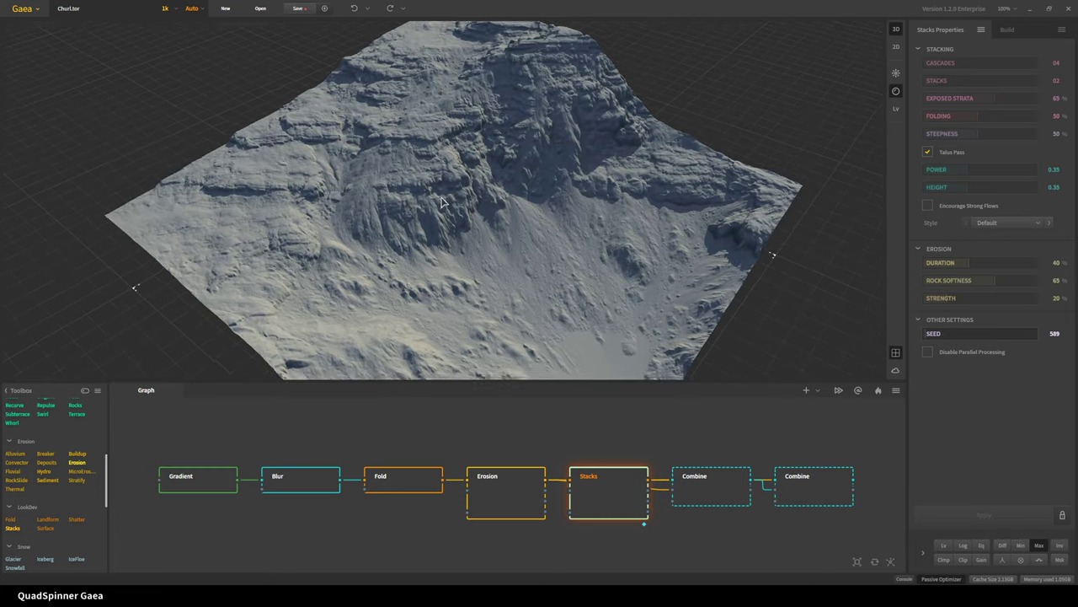
{"action": "left_click_drag", "start_coordinate": [441, 202], "coordinate": [539, 213]}
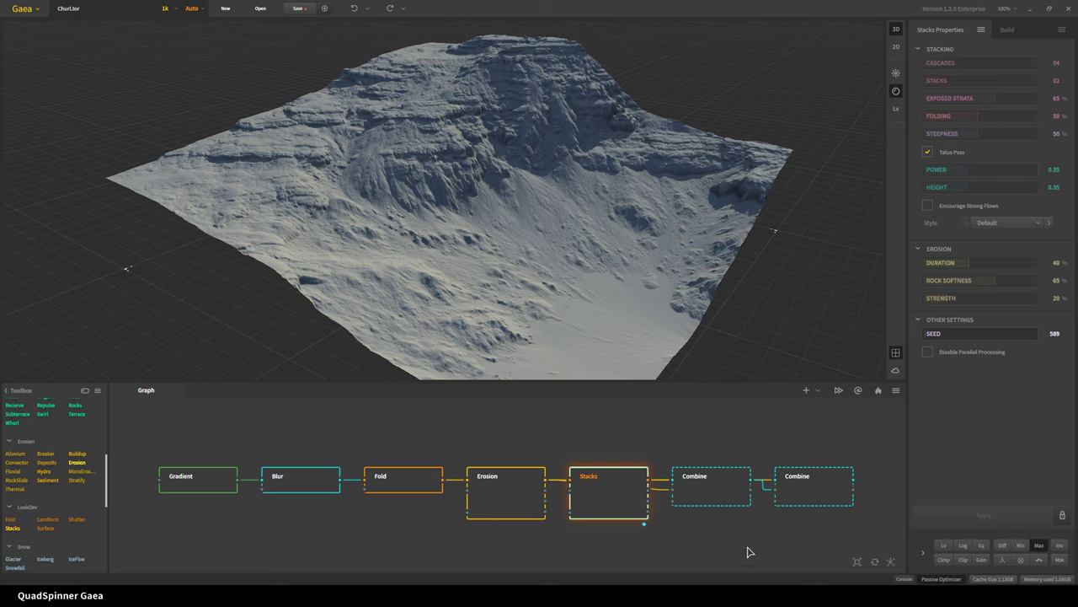
Preview the first Combine node's Difference result and orbit to inspect the isolated outcrops.
{"action": "left_click", "coordinate": [730, 497]}
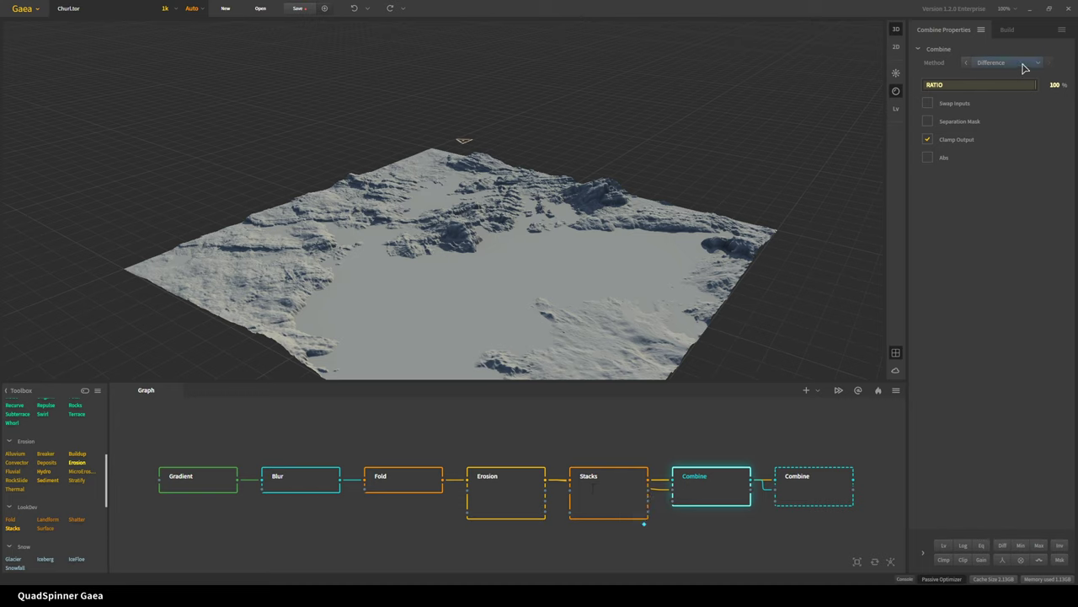
{"action": "scroll", "coordinate": [562, 316], "scroll_direction": "up", "scroll_amount": 5}
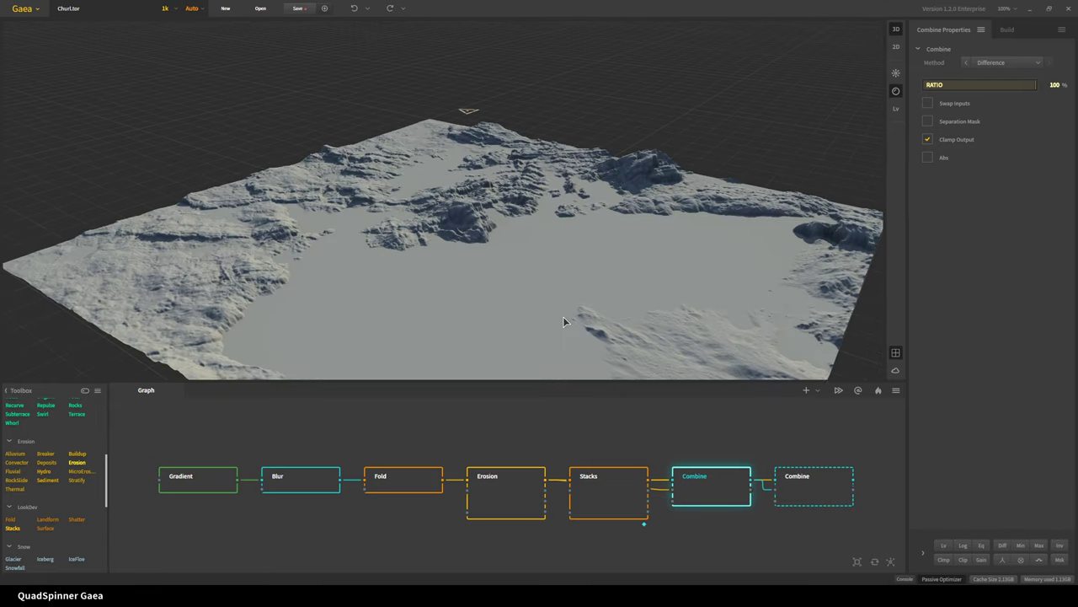
{"action": "left_click_drag", "start_coordinate": [456, 292], "coordinate": [518, 453]}
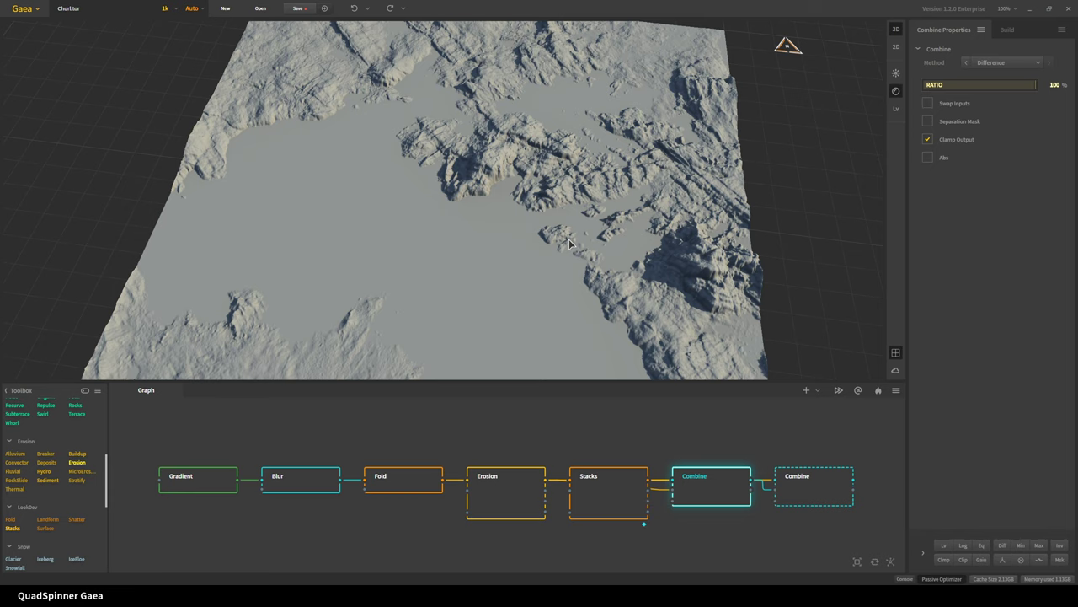
{"action": "left_click", "coordinate": [600, 493]}
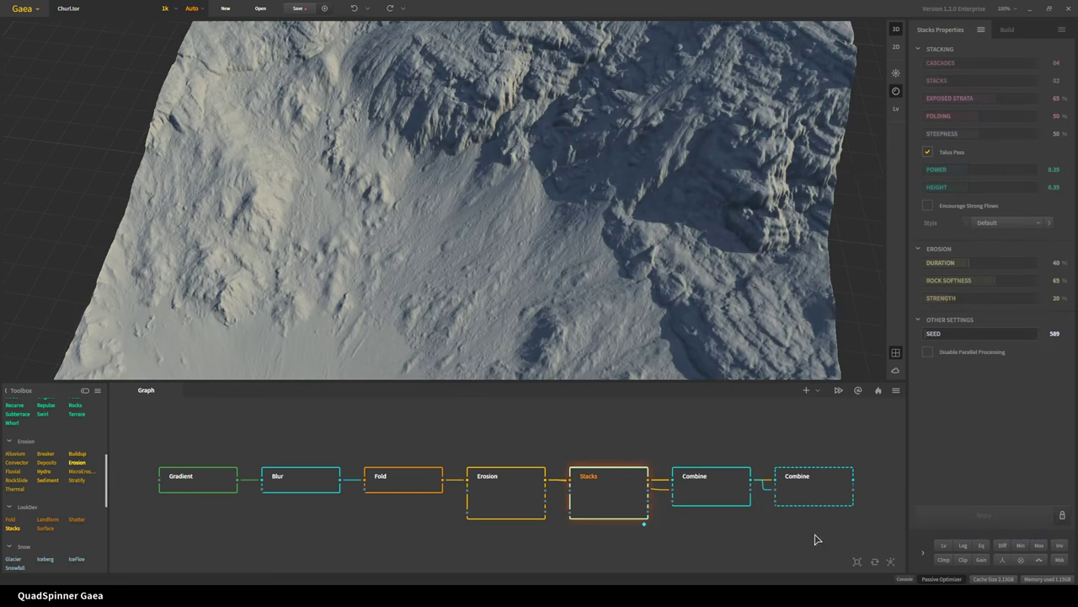
{"action": "left_click", "coordinate": [713, 483]}
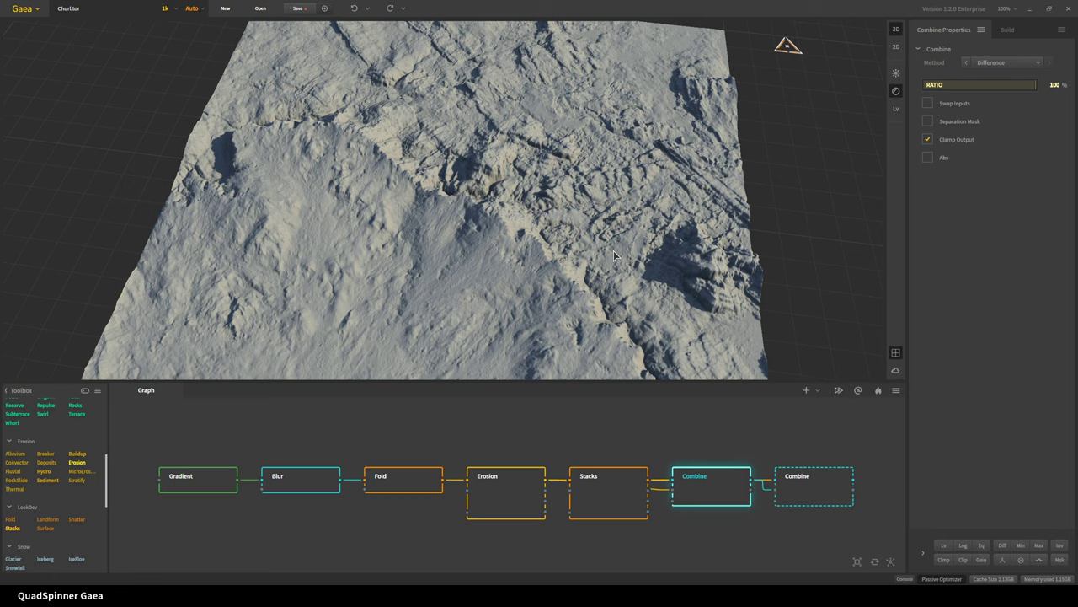
{"action": "left_click_drag", "start_coordinate": [379, 290], "coordinate": [434, 315]}
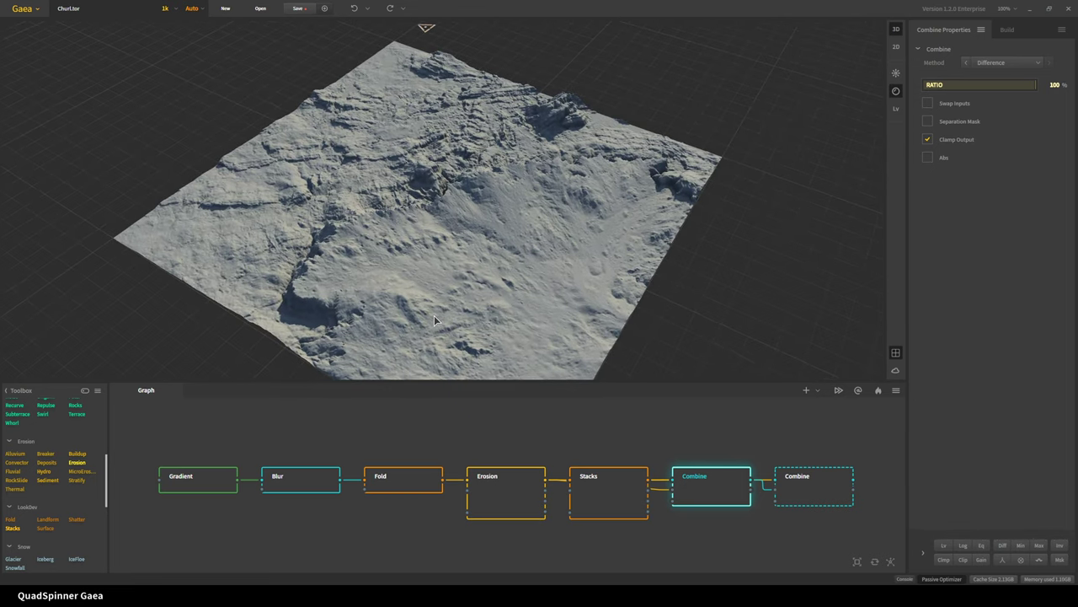
{"action": "left_click", "coordinate": [628, 497]}
{"action": "left_click", "coordinate": [1038, 545]}
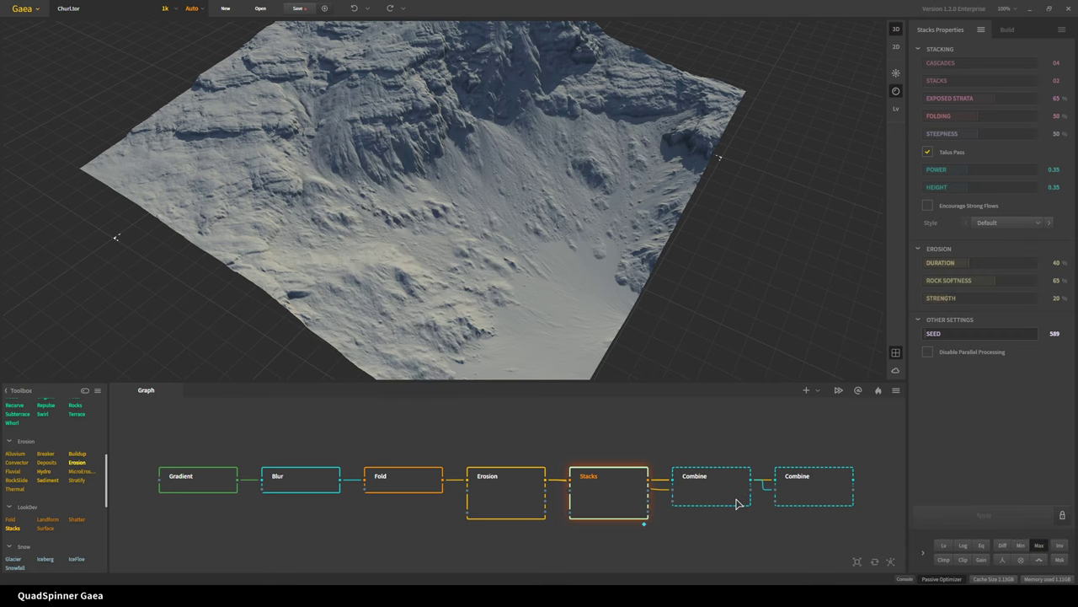
{"action": "mouse_move", "coordinate": [736, 502]}
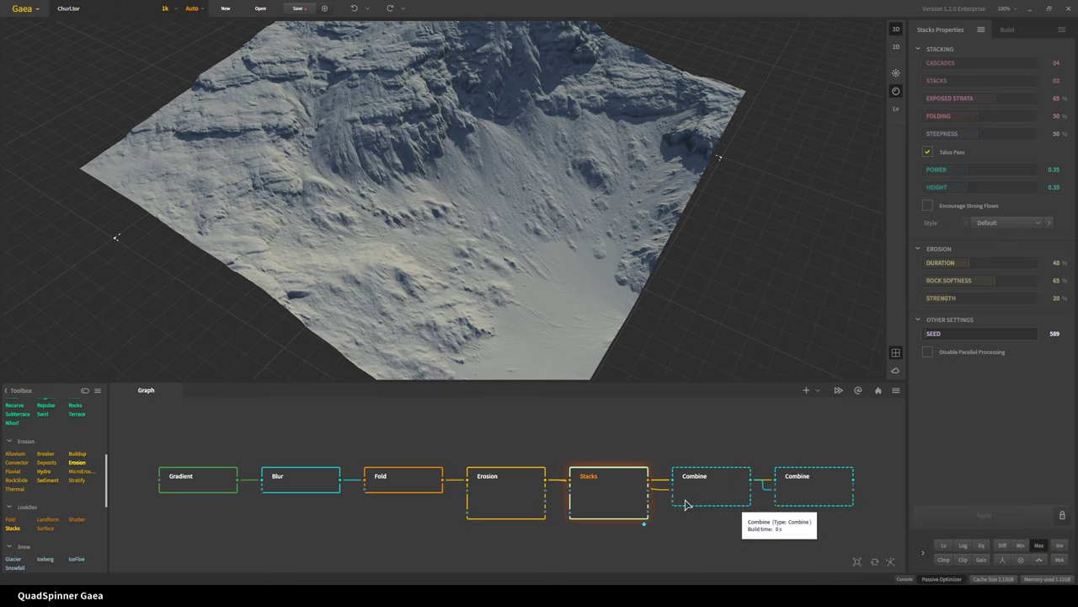
{"action": "mouse_move", "coordinate": [612, 505]}
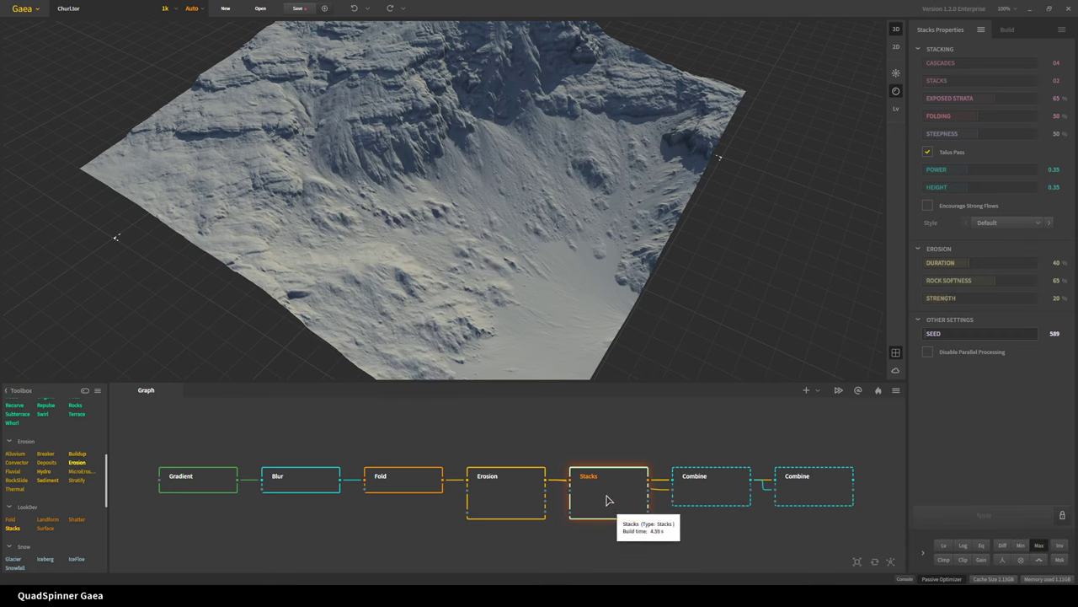
{"action": "left_click", "coordinate": [690, 492]}
{"action": "left_click_drag", "start_coordinate": [470, 277], "coordinate": [373, 292]}
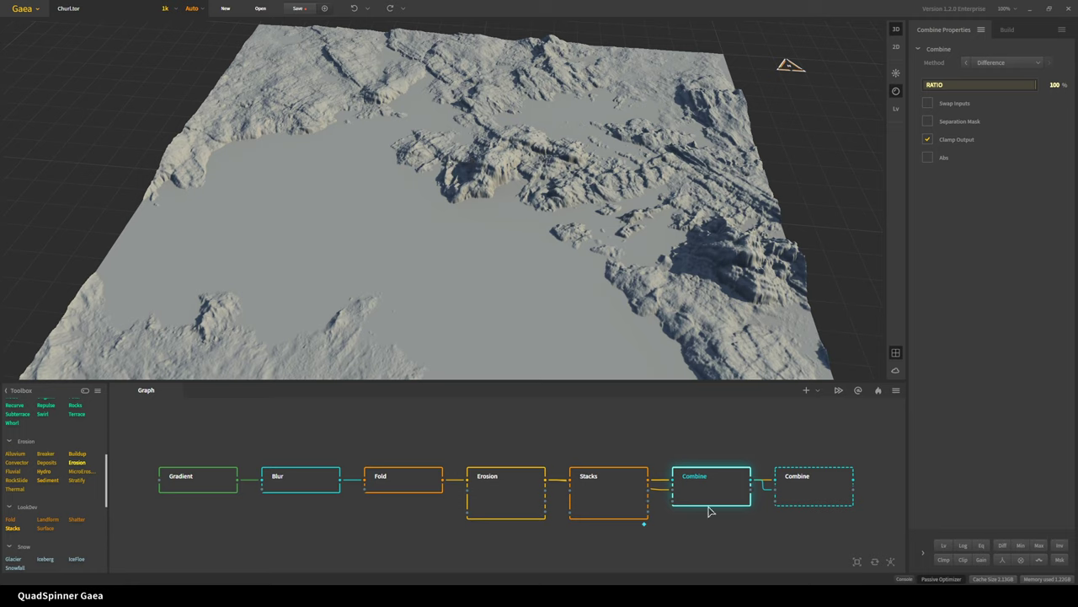
Lower the first Combine node, raise Stacks to reveal the links, and preview the second Combine's Screen blend.
{"action": "left_click_drag", "start_coordinate": [726, 492], "coordinate": [728, 519]}
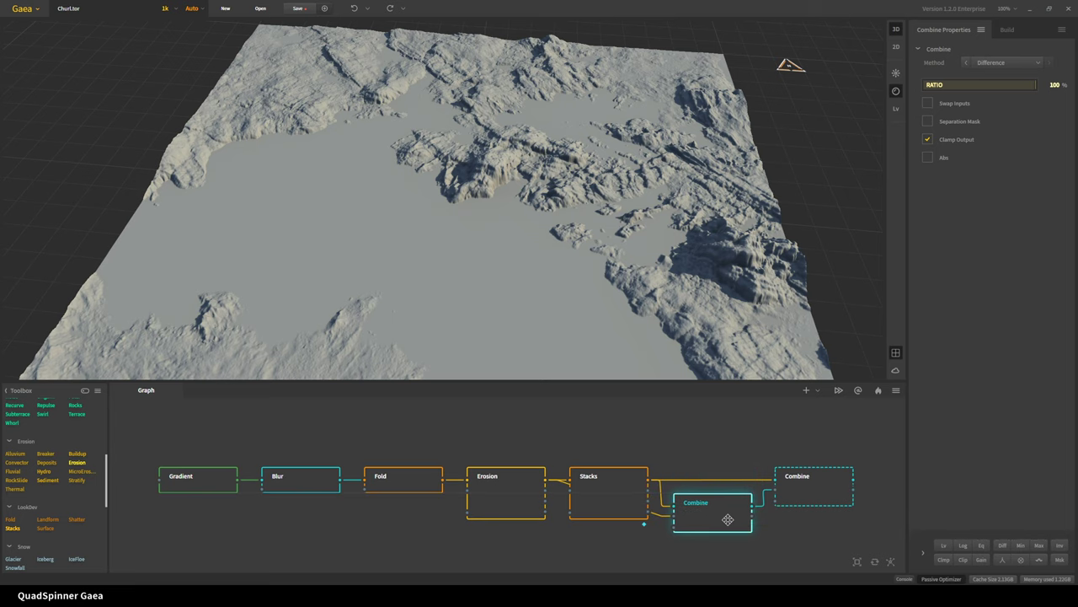
{"action": "left_click_drag", "start_coordinate": [612, 509], "coordinate": [611, 436]}
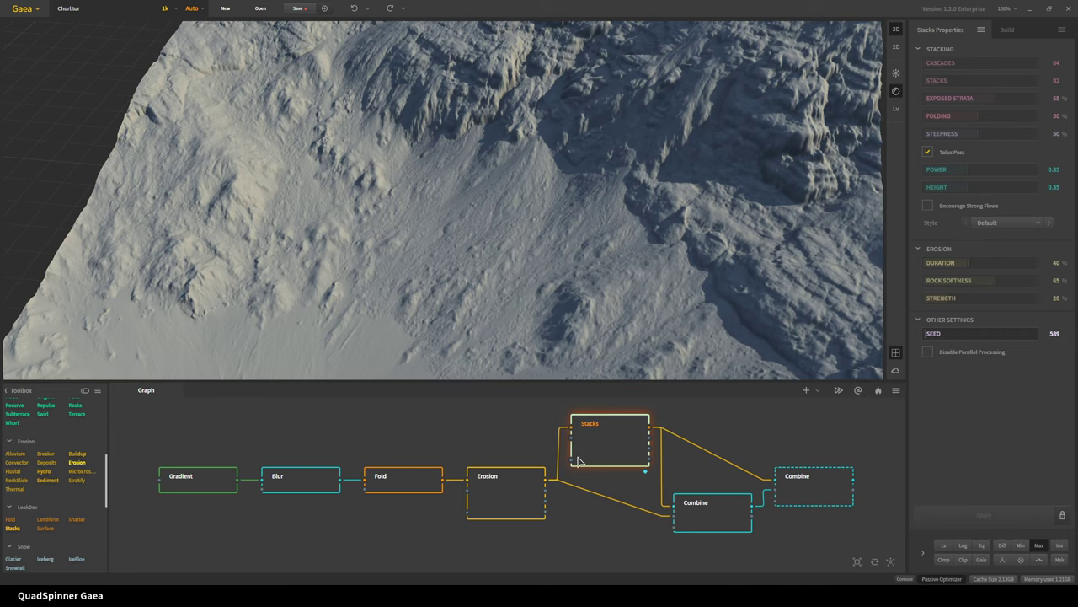
{"action": "left_click", "coordinate": [701, 523]}
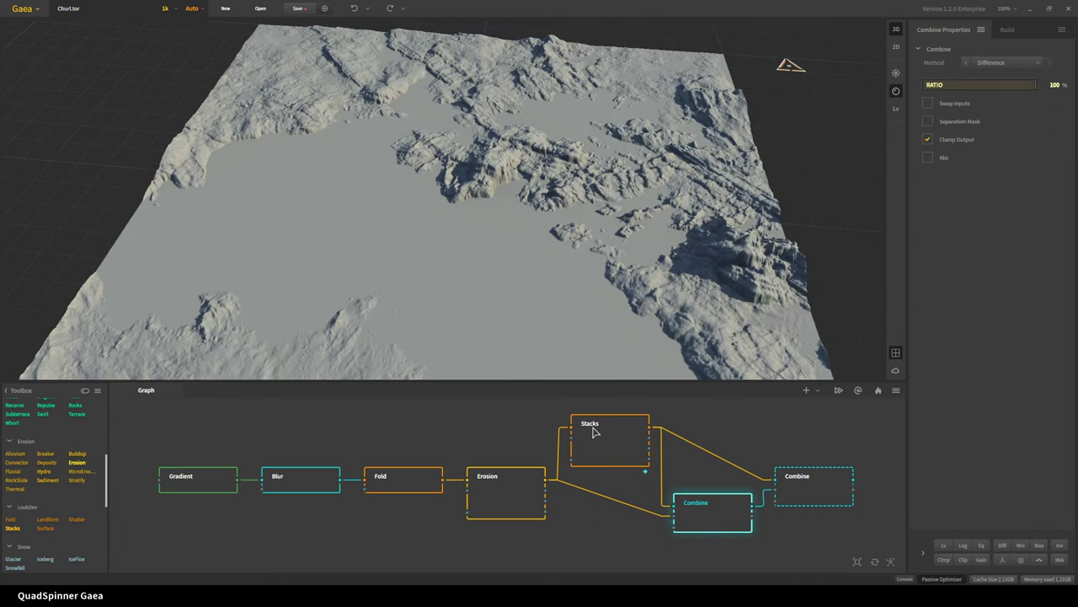
{"action": "left_click", "coordinate": [809, 484]}
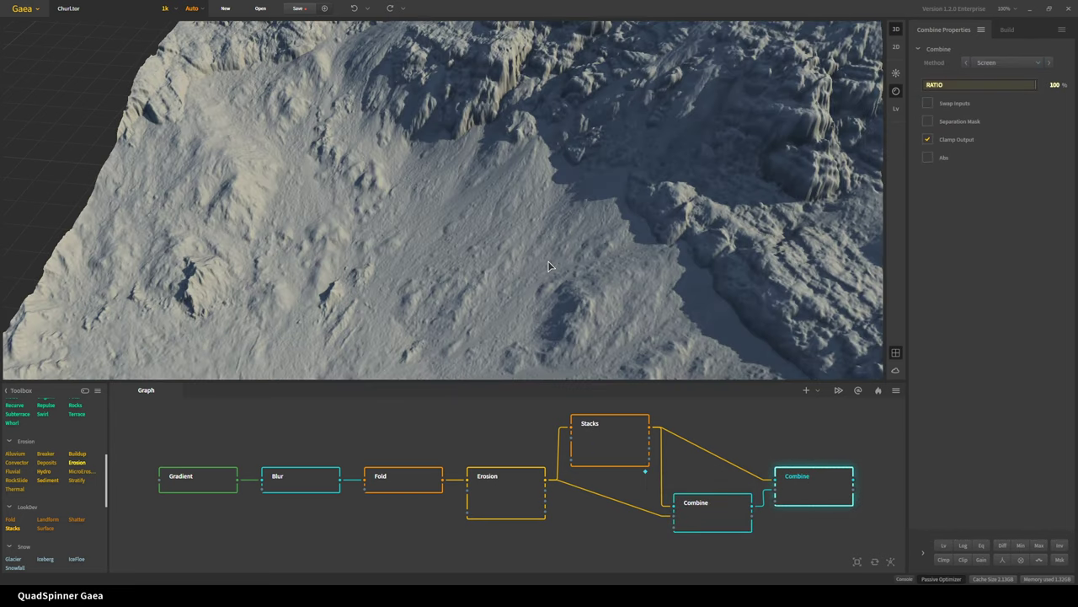
{"action": "scroll", "coordinate": [563, 266], "scroll_direction": "down", "scroll_amount": 8}
{"action": "left_click_drag", "start_coordinate": [575, 293], "coordinate": [707, 239]}
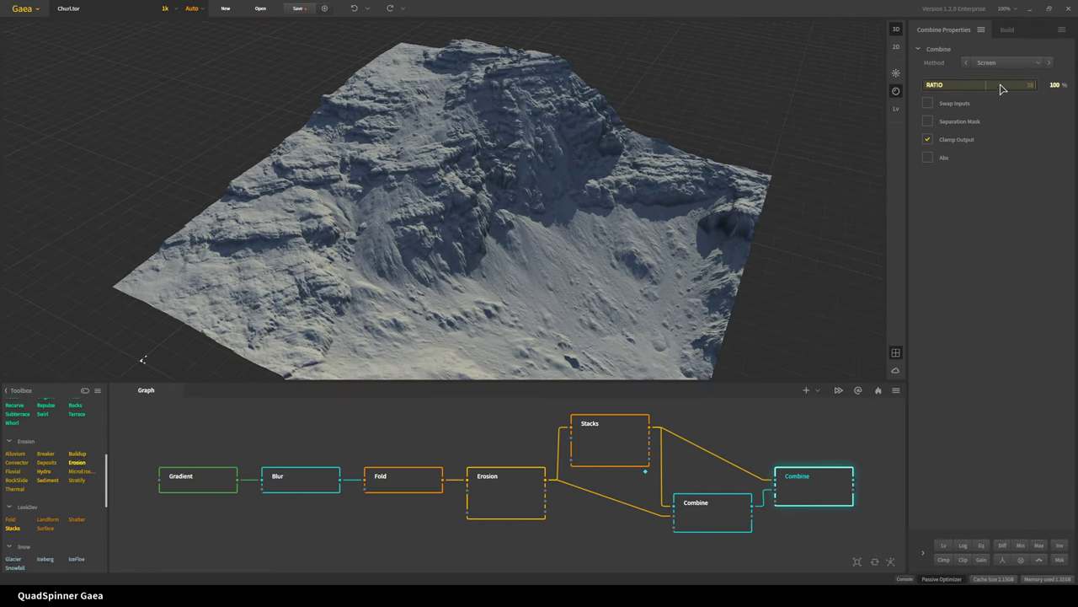
{"action": "left_click_drag", "start_coordinate": [1002, 88], "coordinate": [929, 95]}
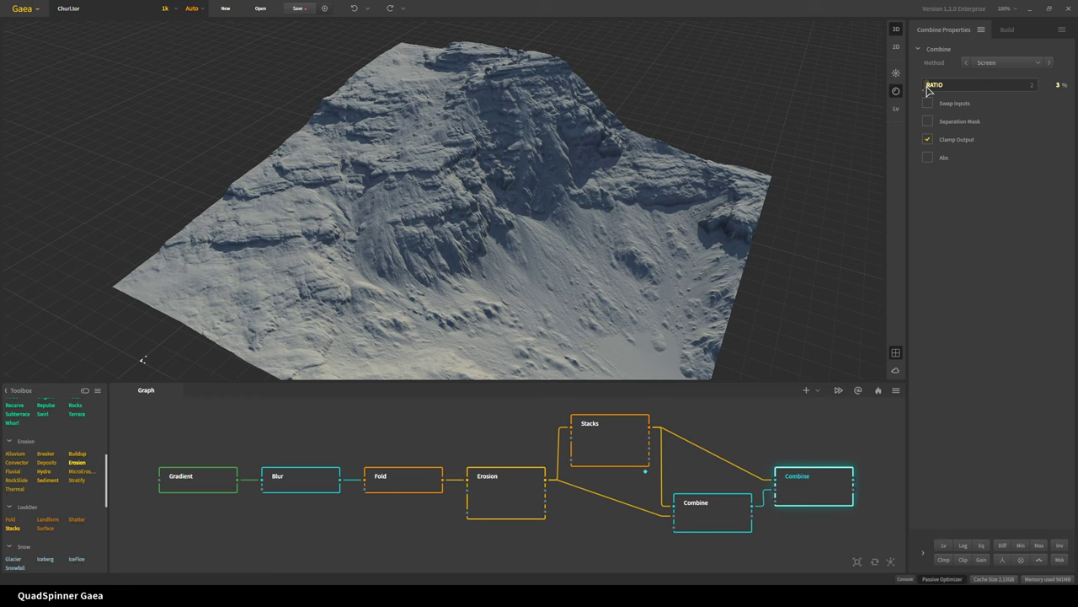
{"action": "left_click_drag", "start_coordinate": [933, 89], "coordinate": [1038, 86]}
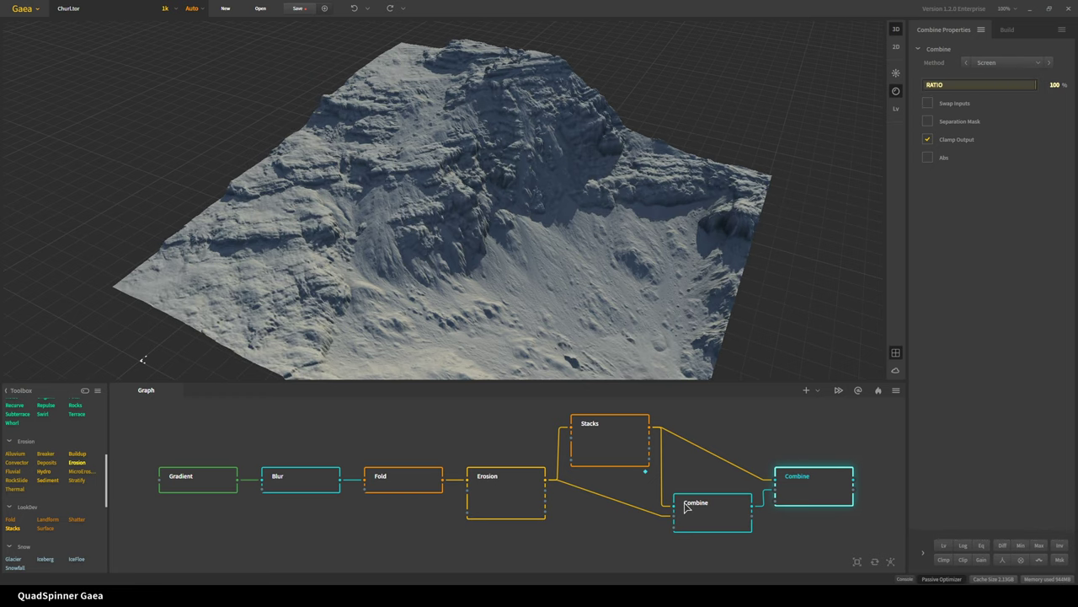
Compare the lower Combine's Difference outcrops with the Stacks terrain, then rotate the outcrop view.
{"action": "left_click", "coordinate": [715, 529]}
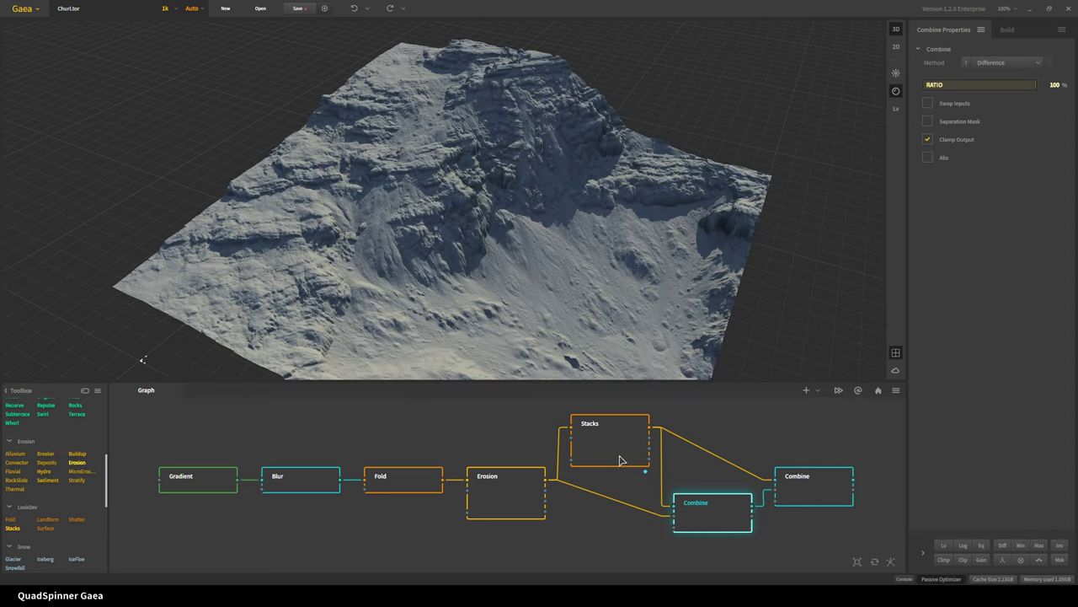
{"action": "left_click", "coordinate": [620, 458]}
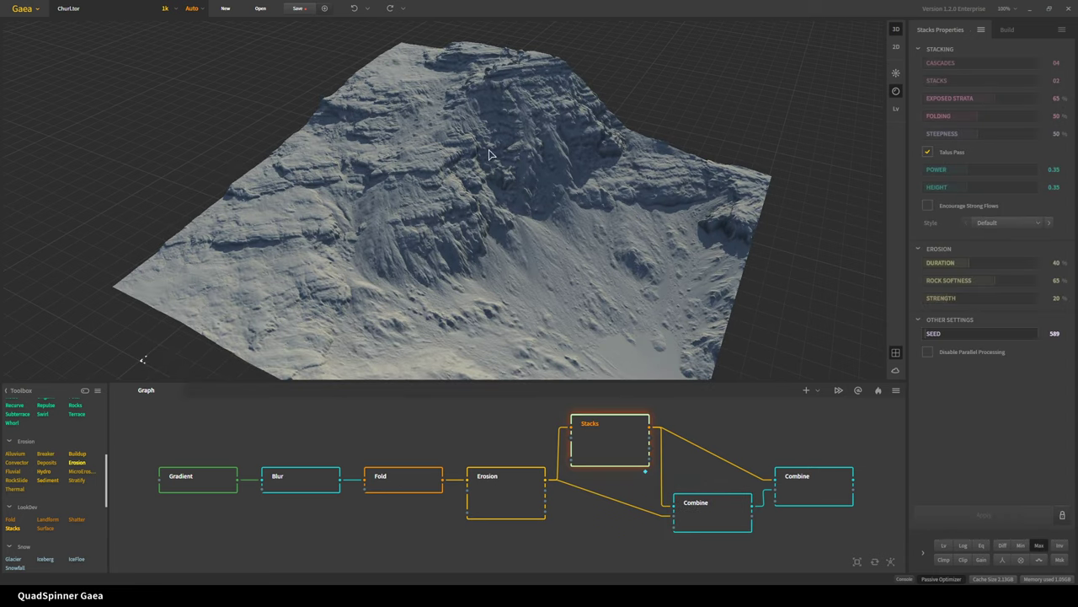
{"action": "left_click", "coordinate": [721, 529]}
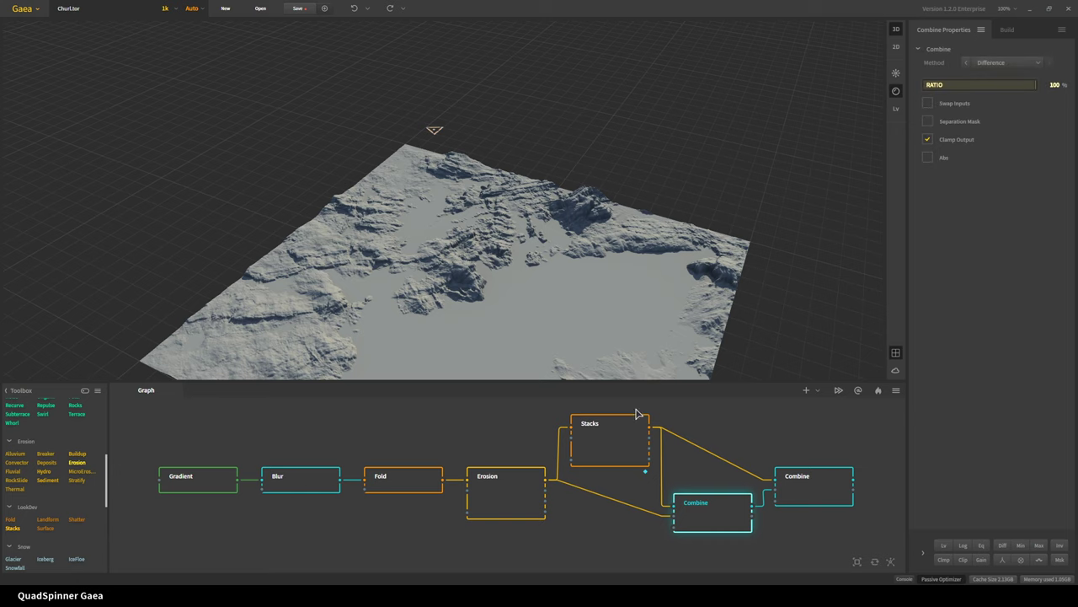
{"action": "left_click_drag", "start_coordinate": [466, 315], "coordinate": [379, 284]}
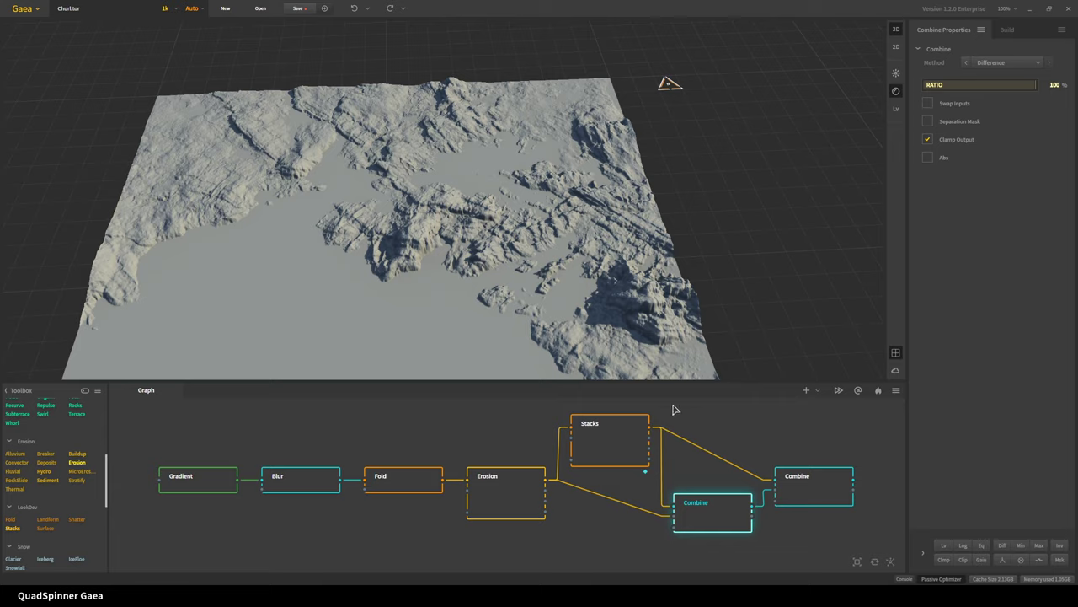
Preview the final Combine node, try Add as its blend method, then return to Screen.
{"action": "left_click", "coordinate": [819, 499]}
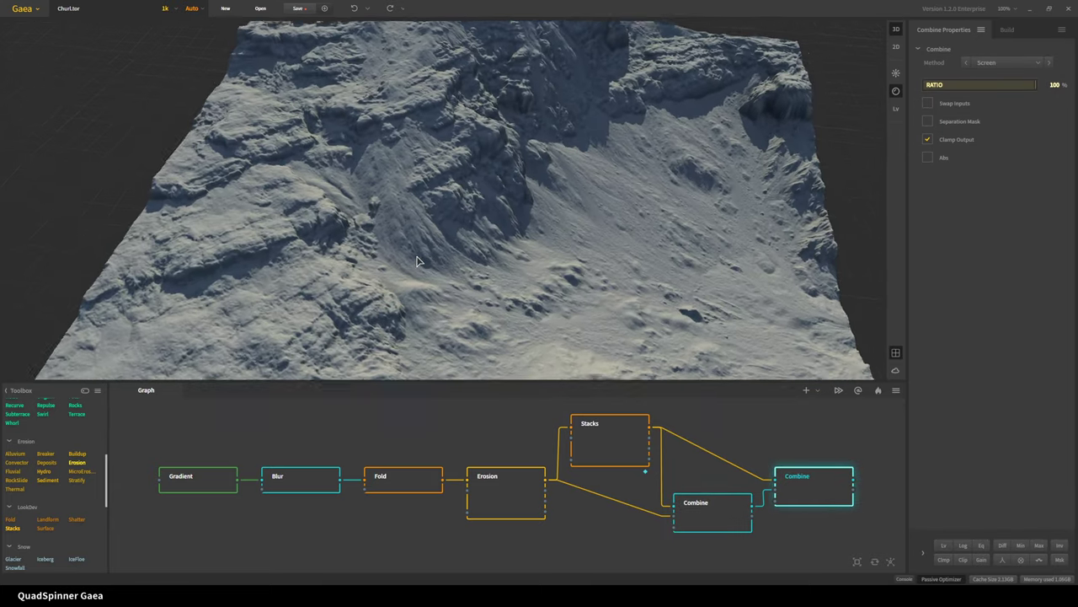
{"action": "left_click_drag", "start_coordinate": [435, 233], "coordinate": [356, 258]}
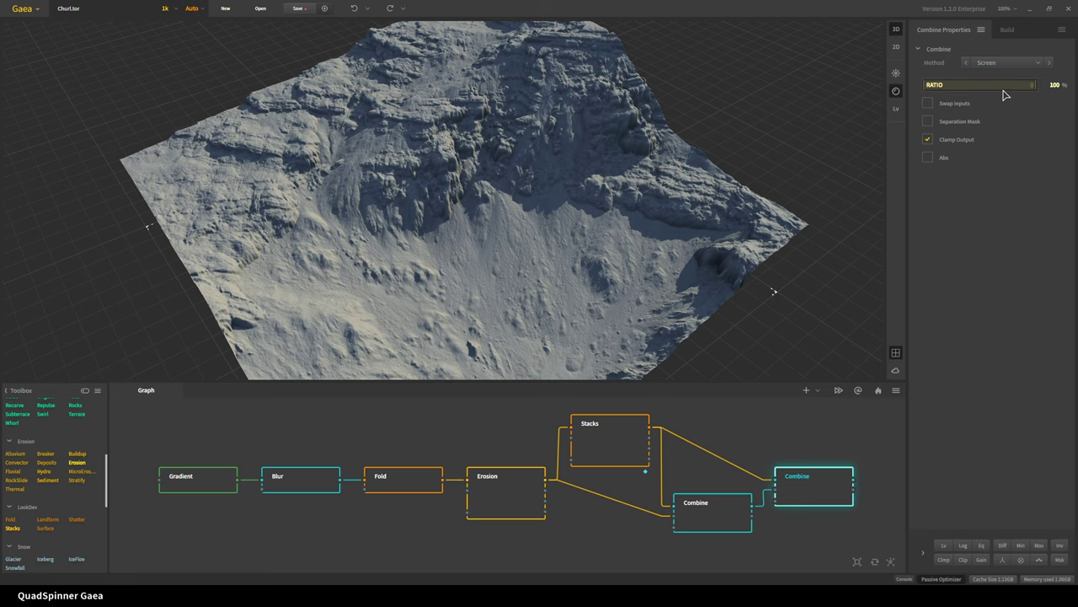
{"action": "left_click", "coordinate": [967, 63]}
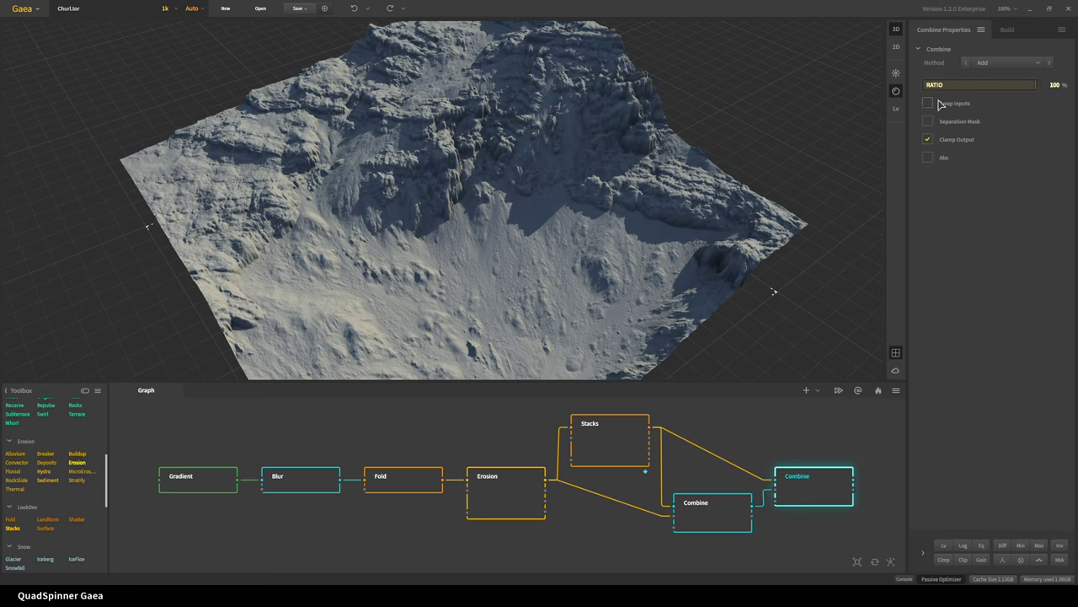
{"action": "left_click_drag", "start_coordinate": [434, 250], "coordinate": [324, 278]}
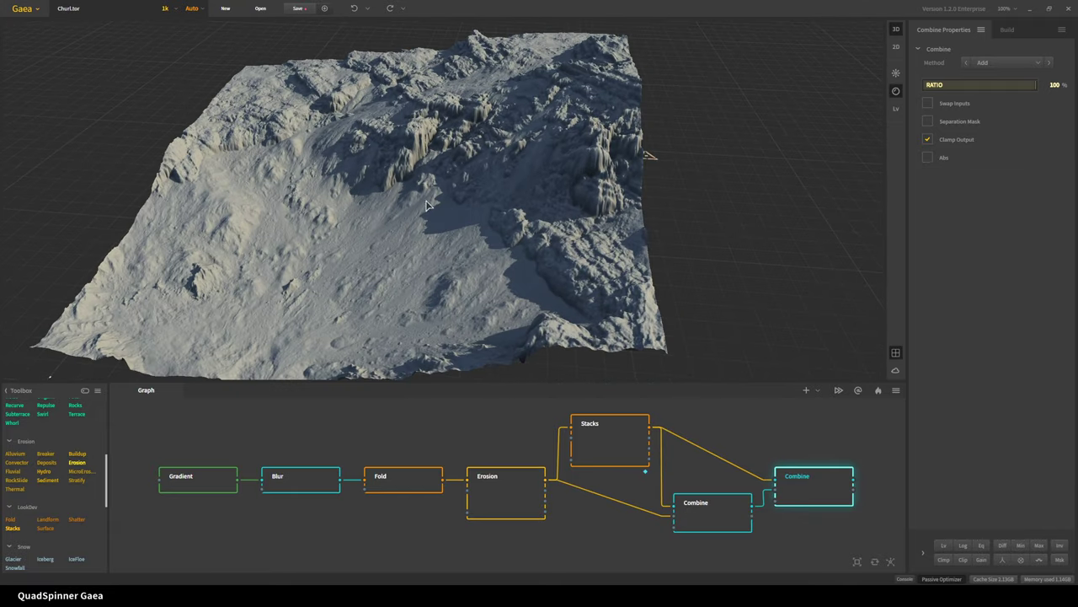
{"action": "left_click", "coordinate": [1048, 64]}
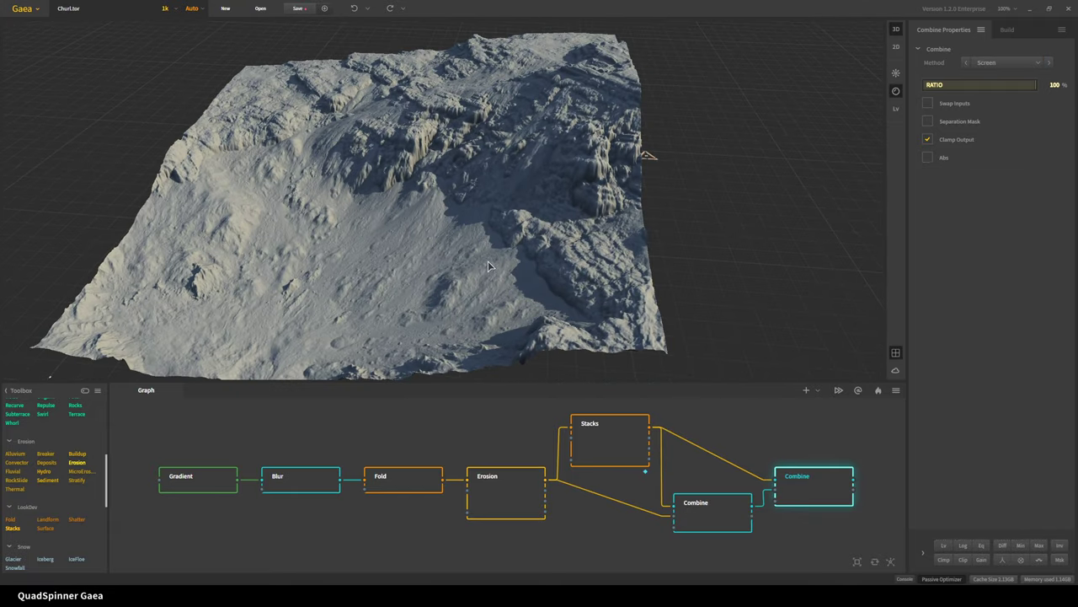
Test a 64% blend ratio, restore it to 100%, and orbit the final cliffs.
{"action": "left_click", "coordinate": [996, 85]}
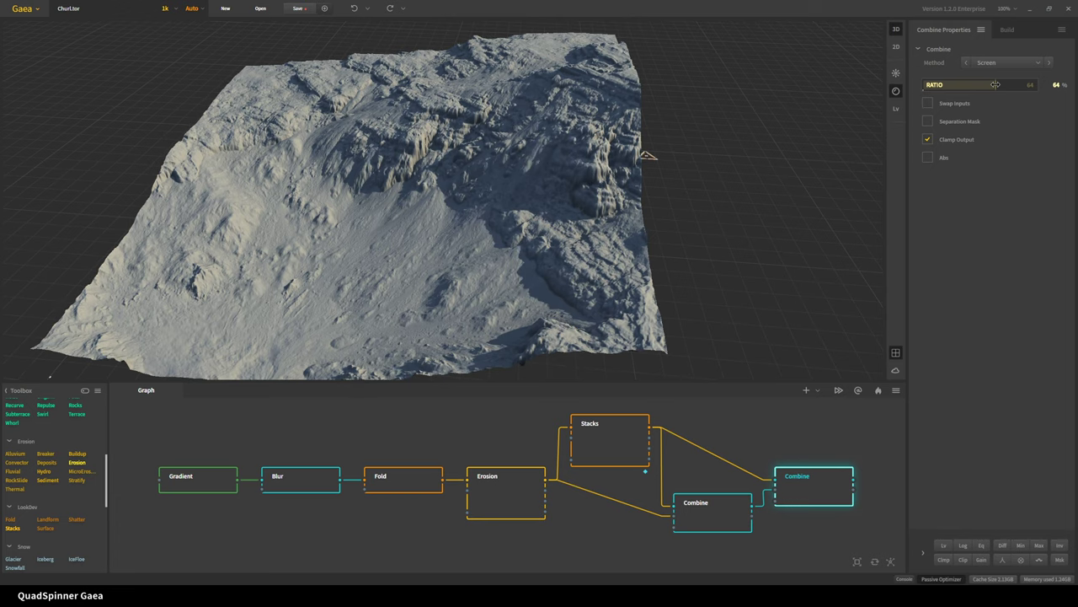
{"action": "left_click_drag", "start_coordinate": [996, 85], "coordinate": [1038, 84]}
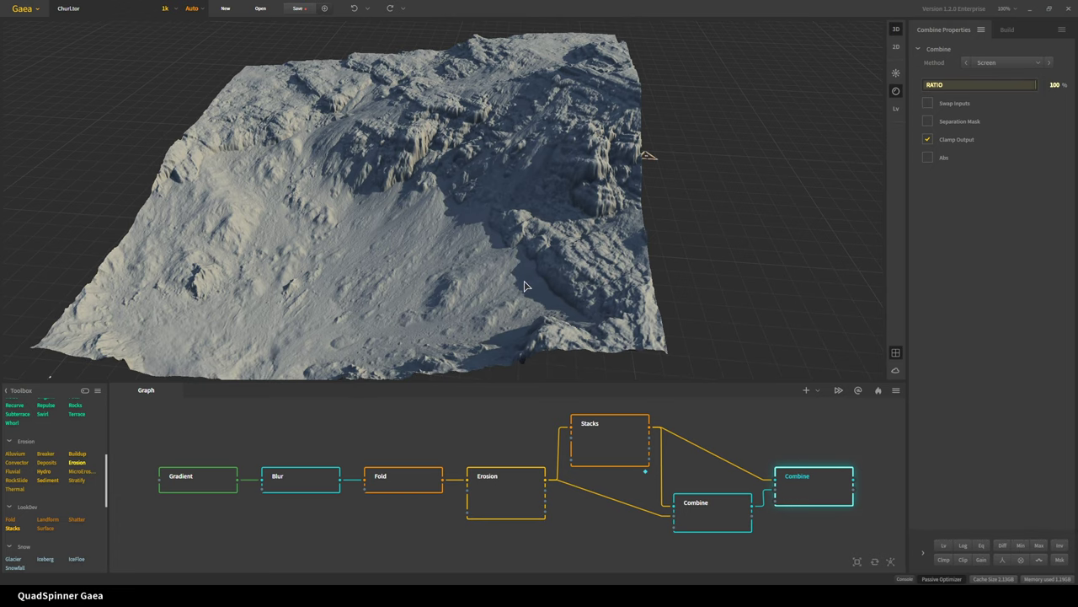
{"action": "left_click_drag", "start_coordinate": [438, 311], "coordinate": [462, 311]}
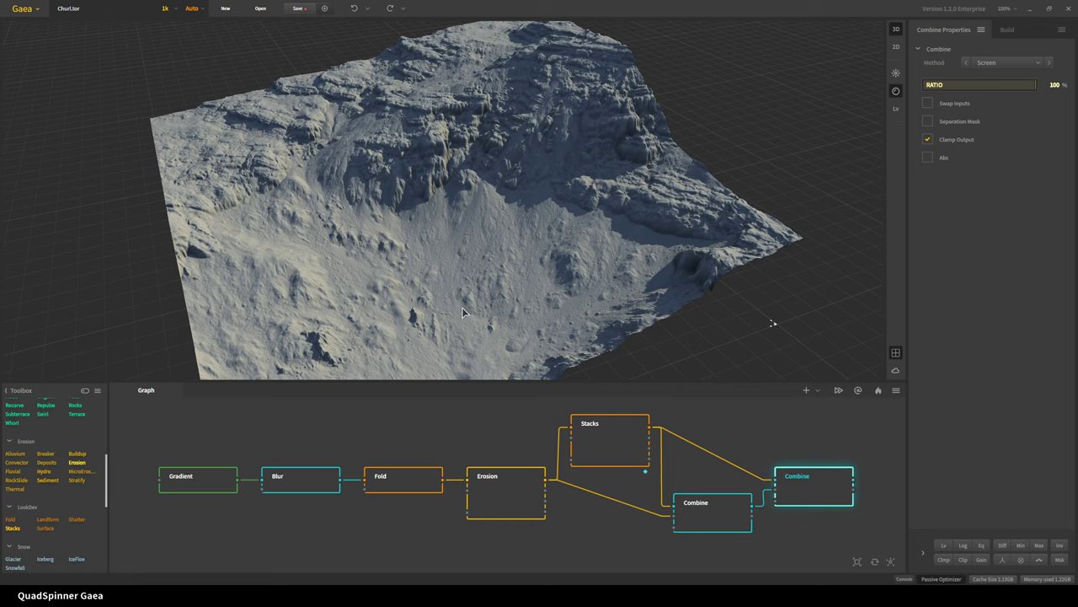